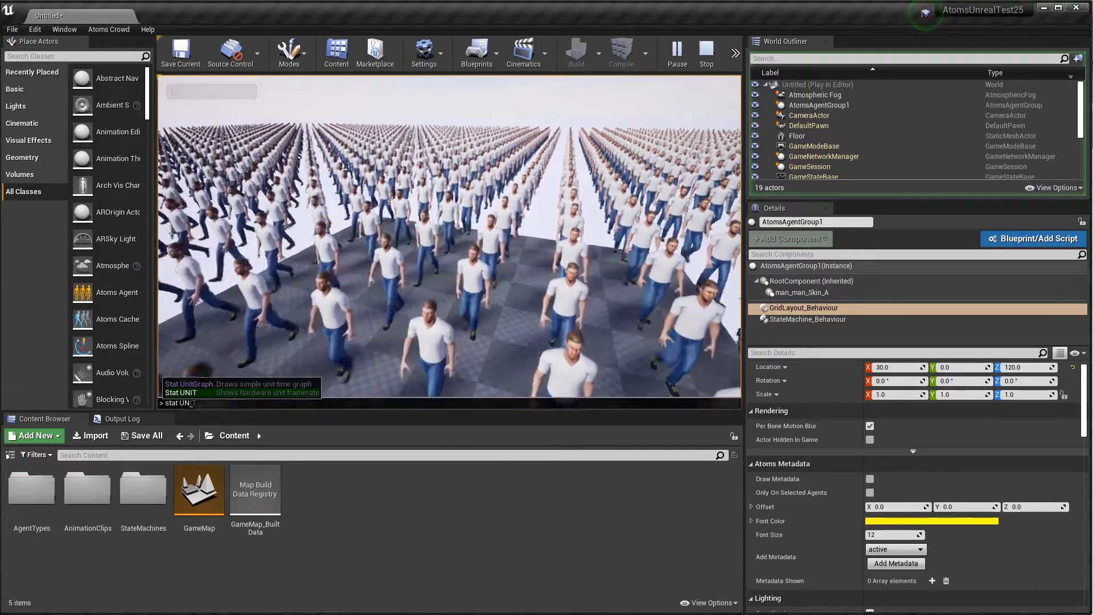
Step: Run the console commands stat unit and Stat AtomsCrowd to overlay frame timings and crowd performance counters on the running level
key(Return)
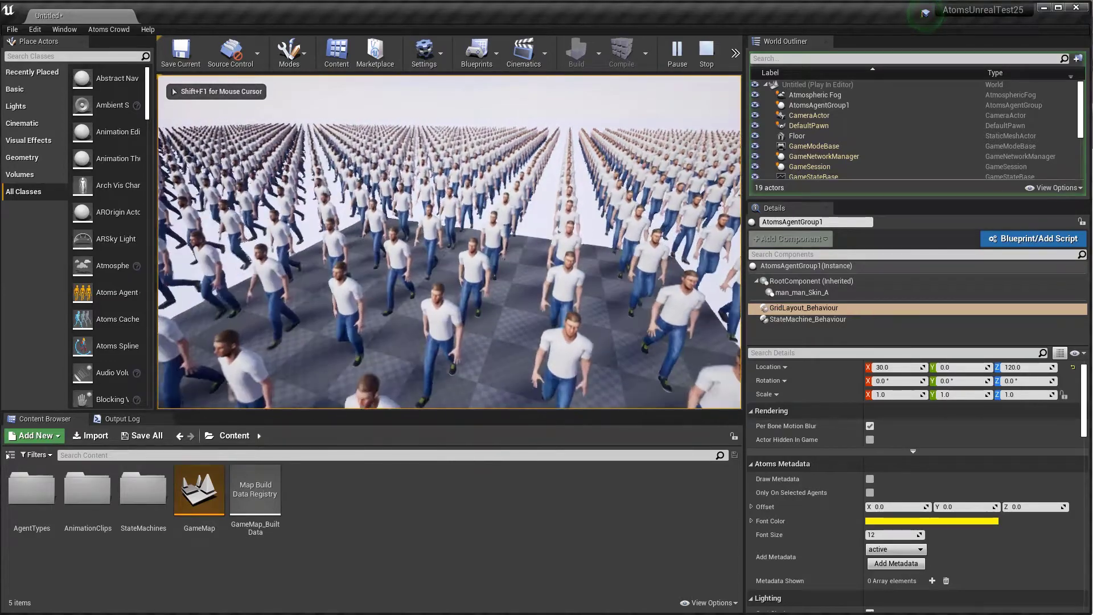
key(shift+F1)
key(grave)
text(stat unit)
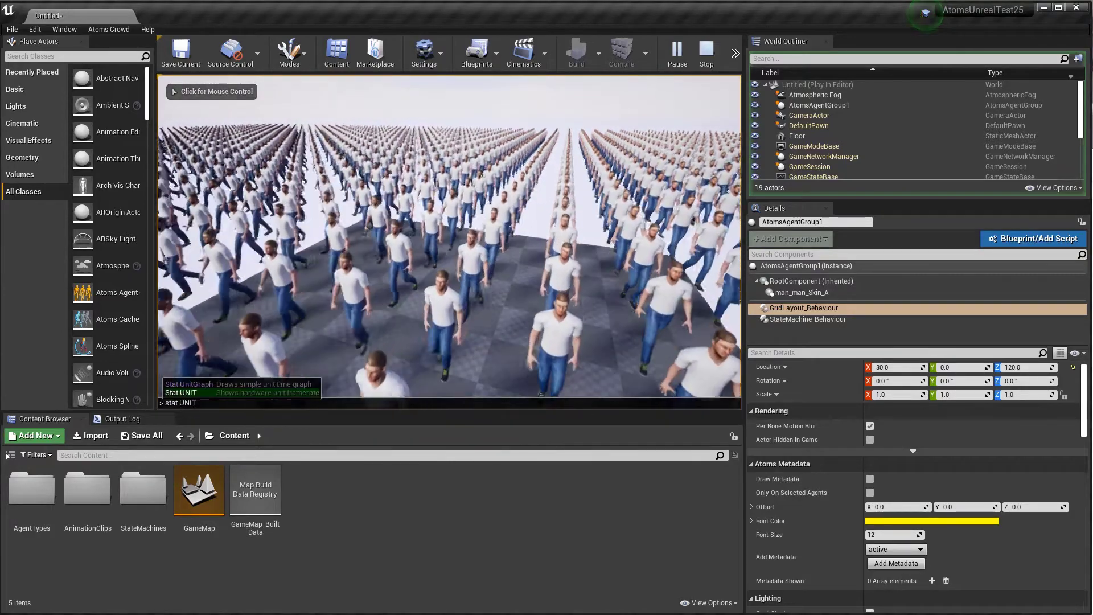
key(Return)
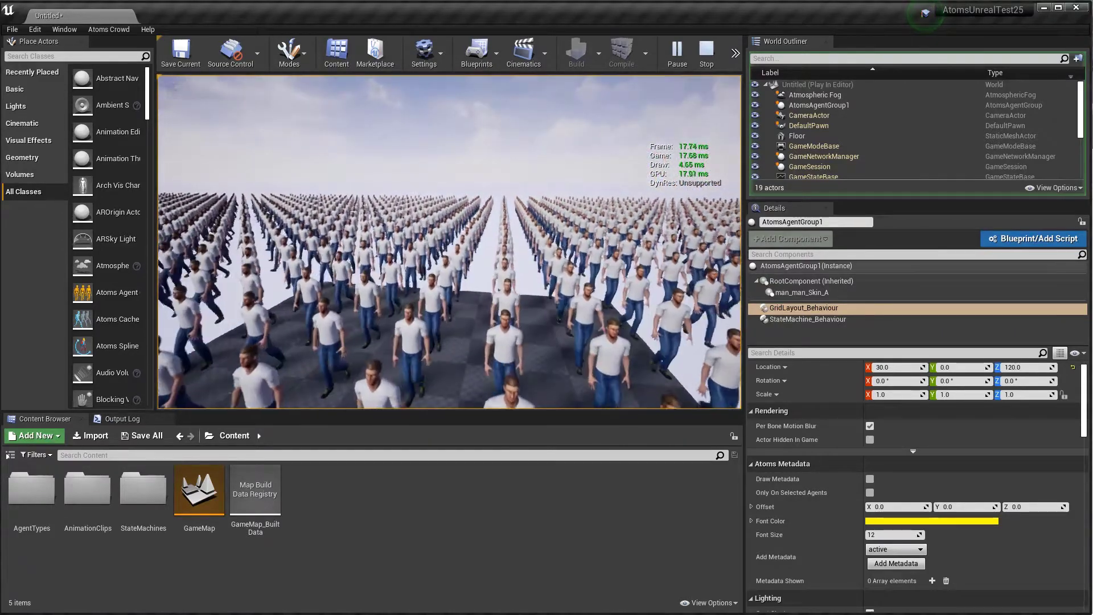
text(tat AtomsCrowd)
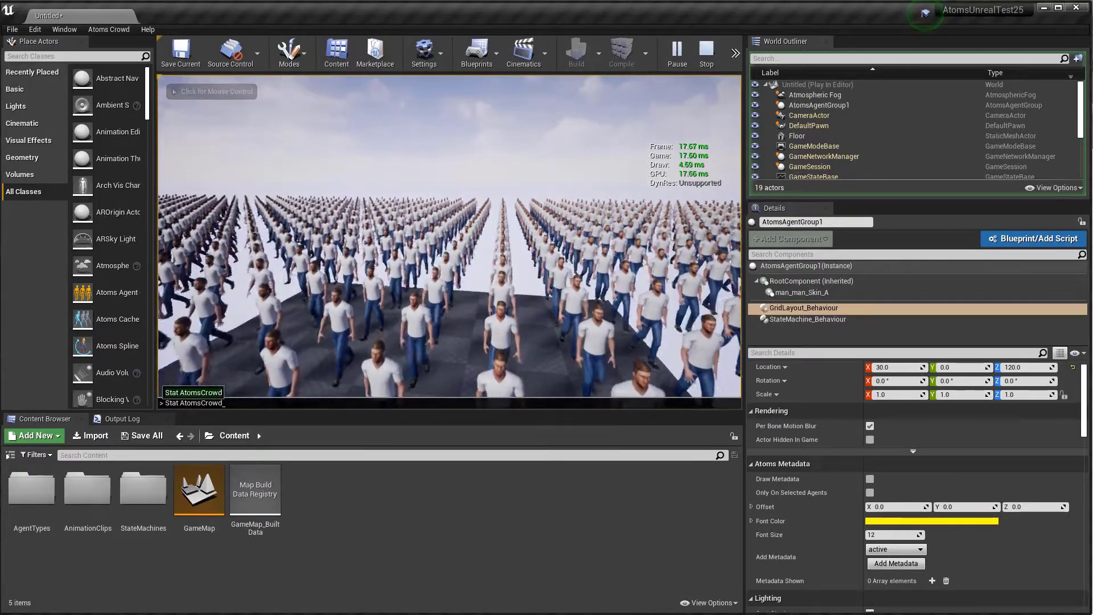
key(Return)
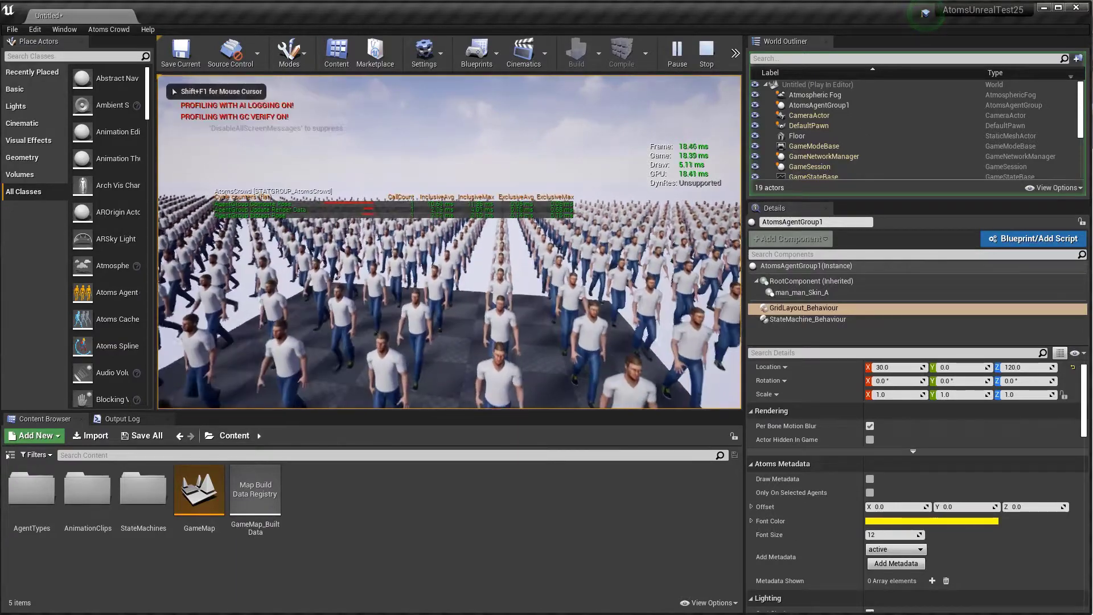
Step: Fly around the walking crowd to examine the performance counters from different viewpoints, and end the play session
key(d)
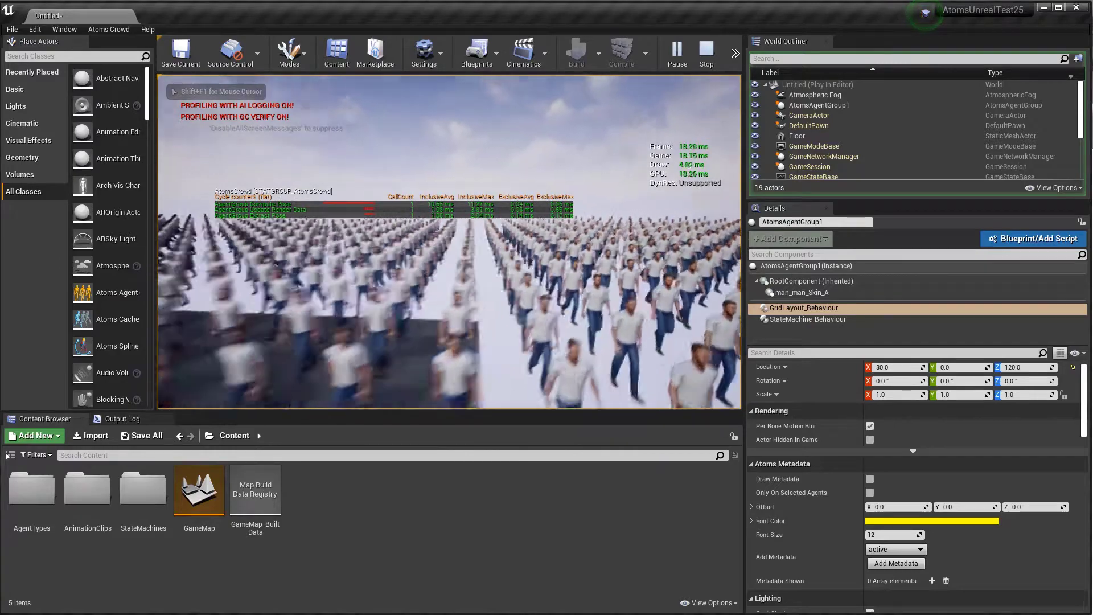
key(s)
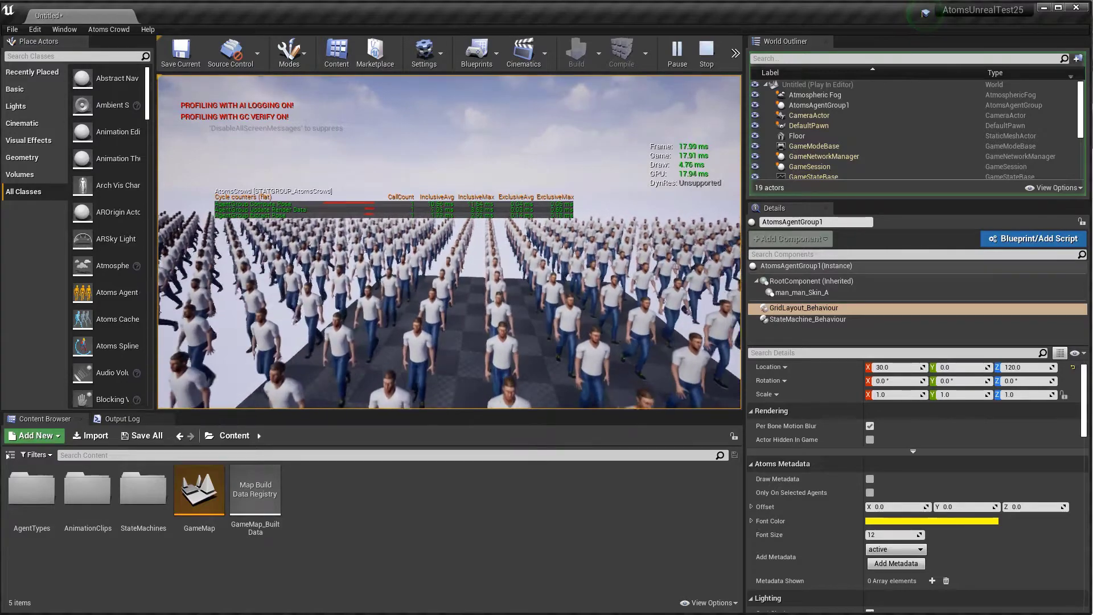
key(w)
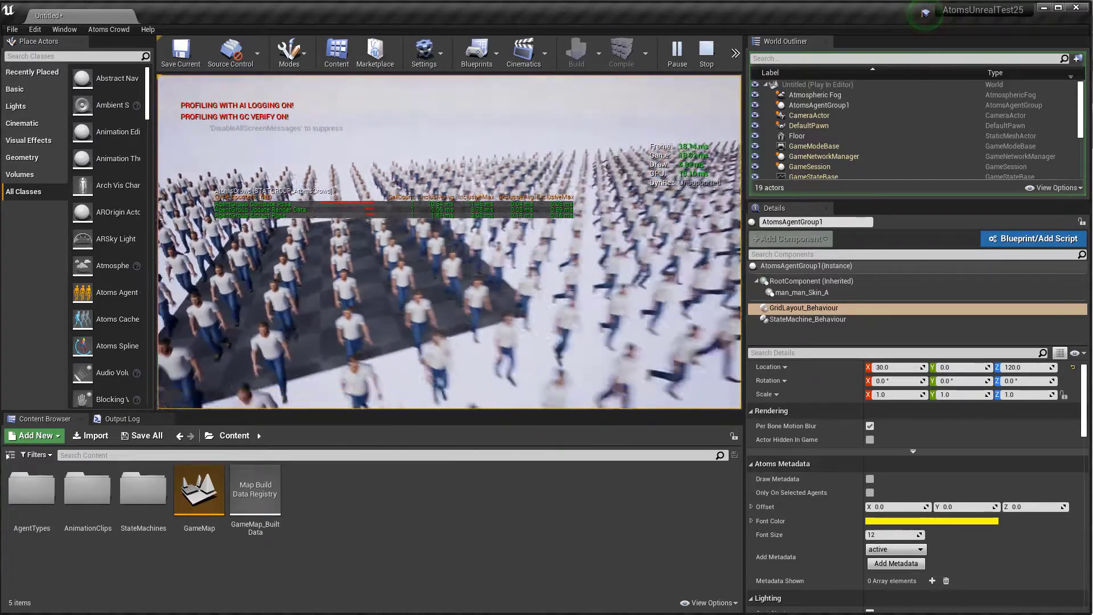
key(d)
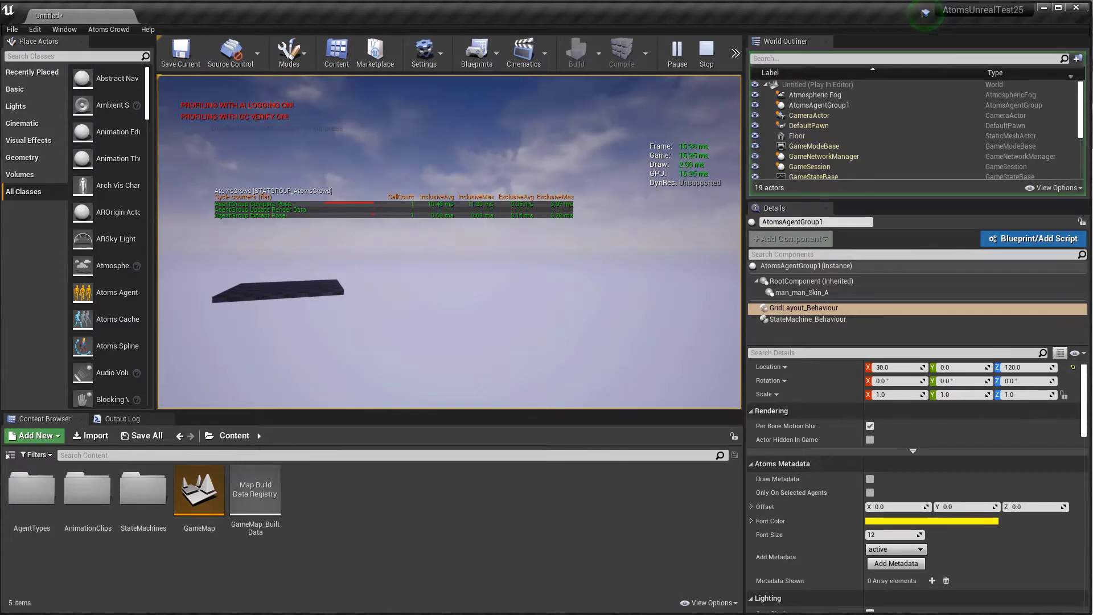
key(Escape)
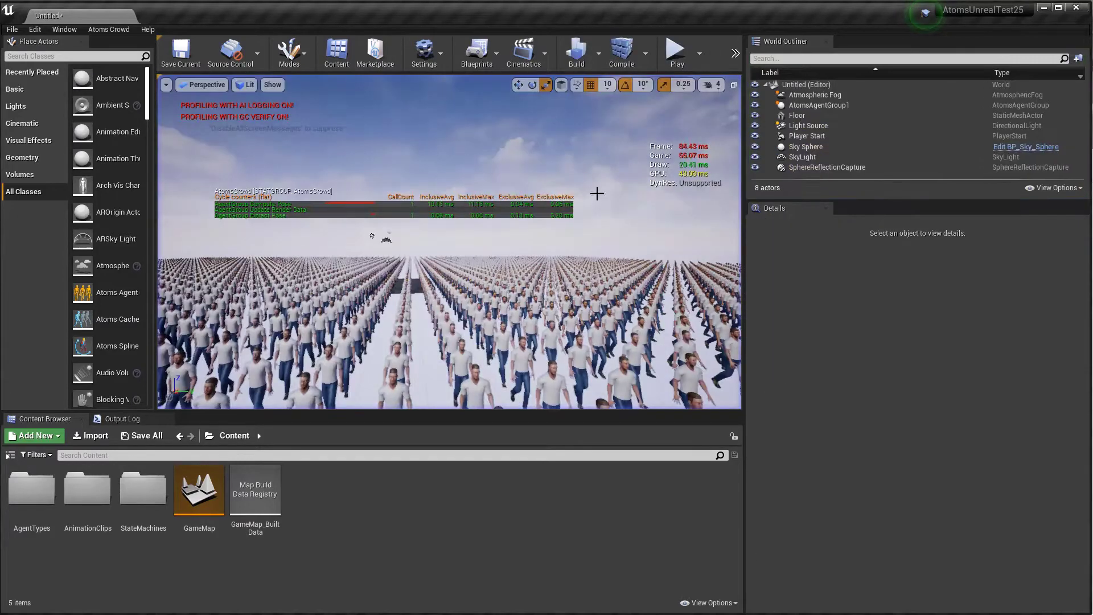
Step: Set the State of AtomsAgentGroup1's StateMachine_Behaviour component to 0
click(812, 105)
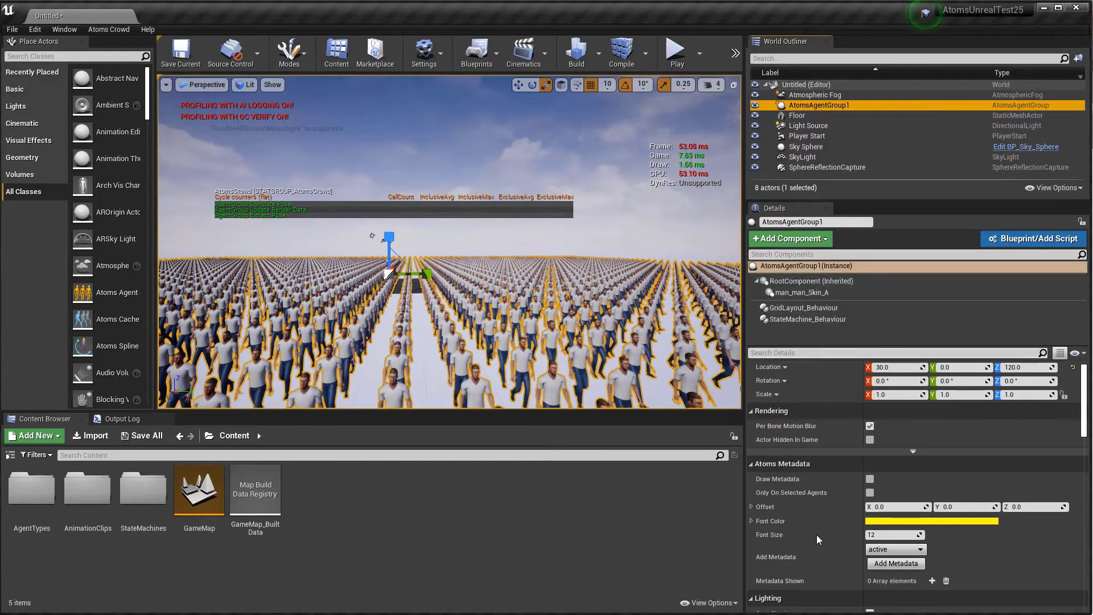
click(801, 320)
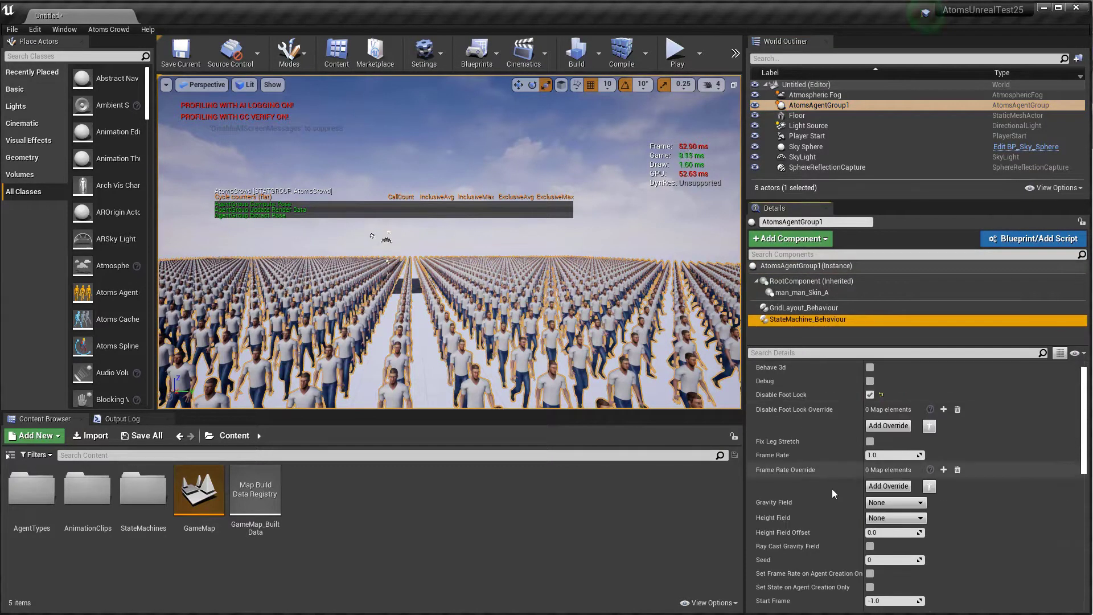
scroll(832, 489, down, 3)
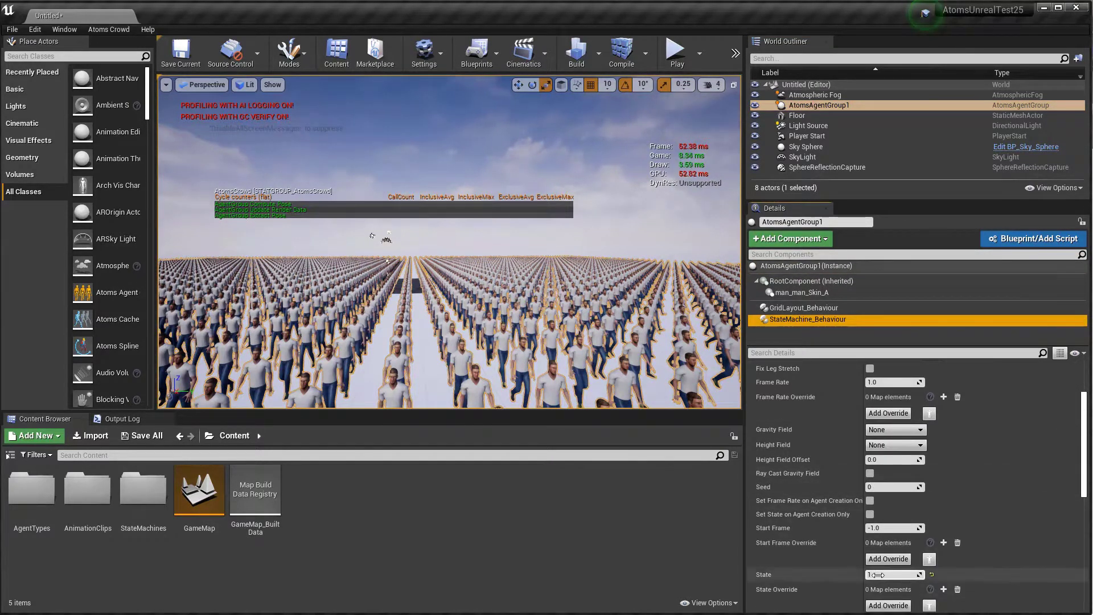
click(878, 575)
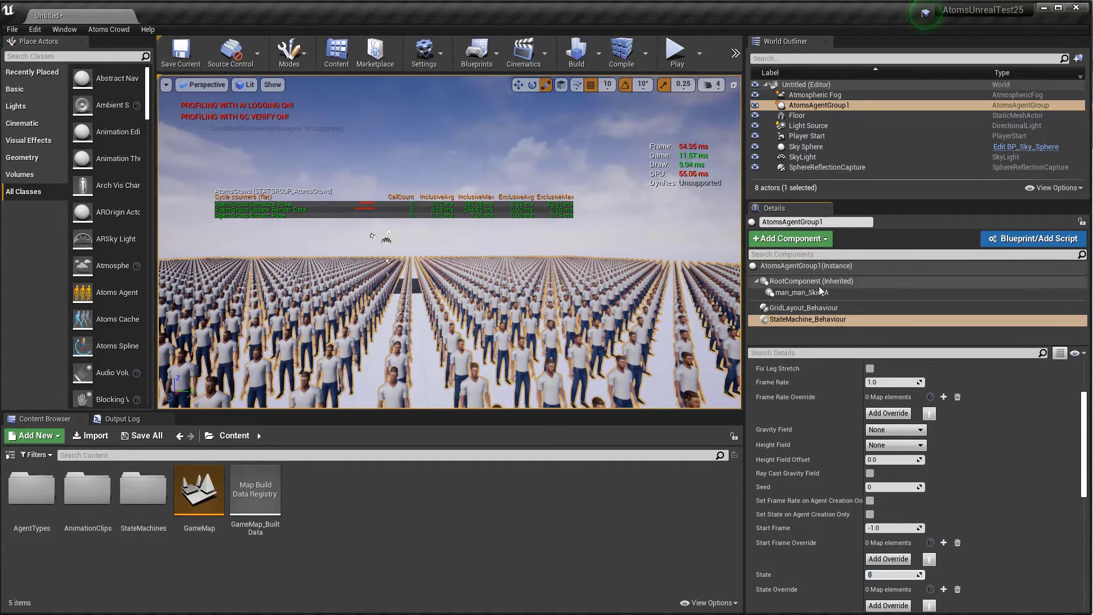
Step: Enable Simulate Only Visible Agents on the AtomsAgentGroup1 instance and test the level in a play session
click(796, 267)
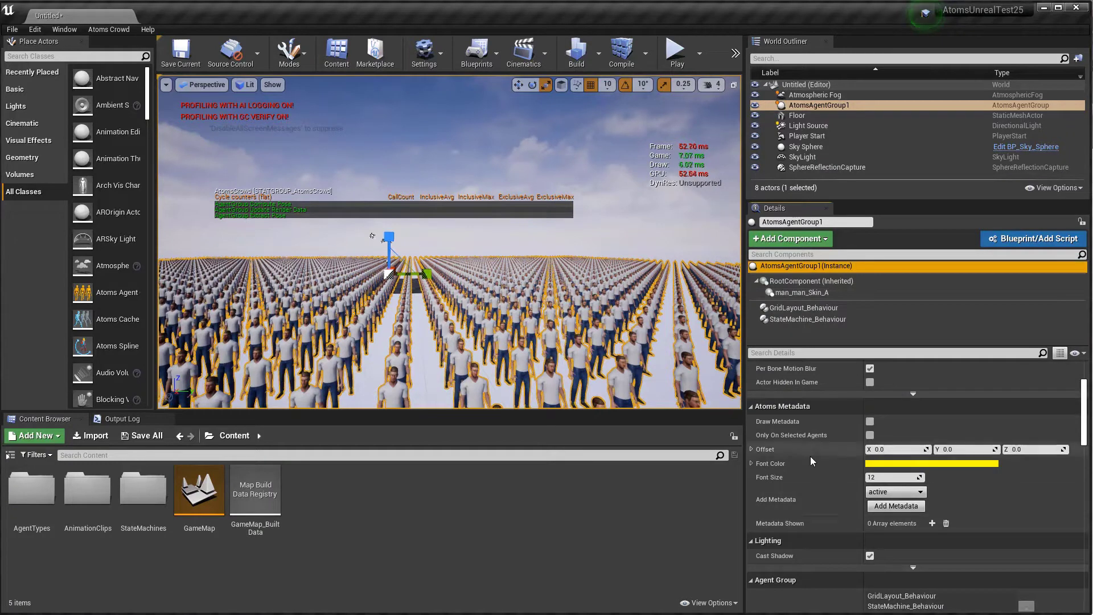
scroll(811, 456, down, 8)
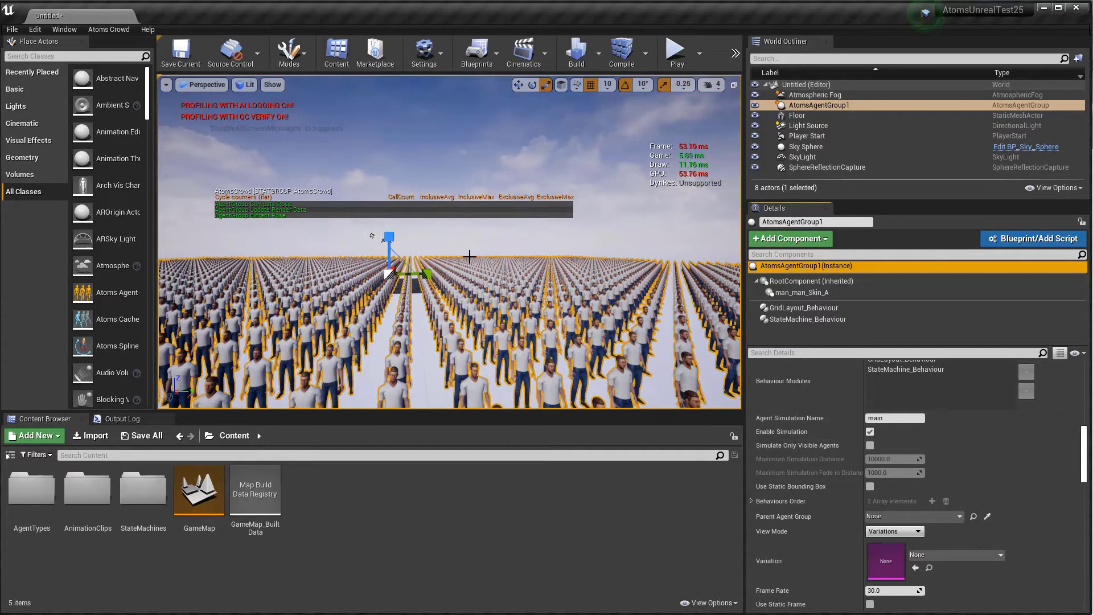
click(871, 445)
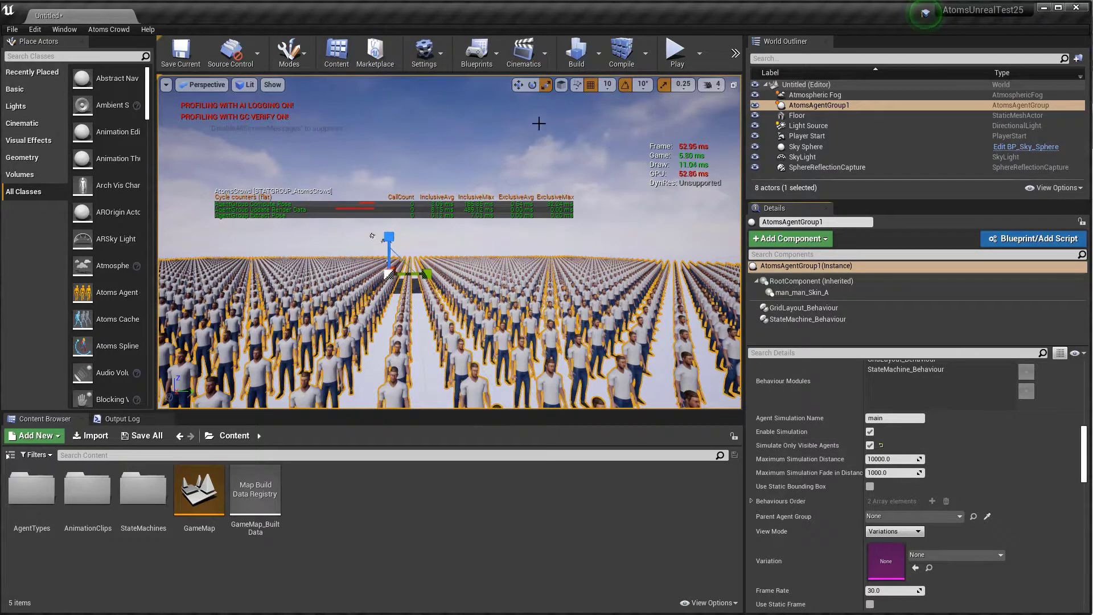
click(677, 53)
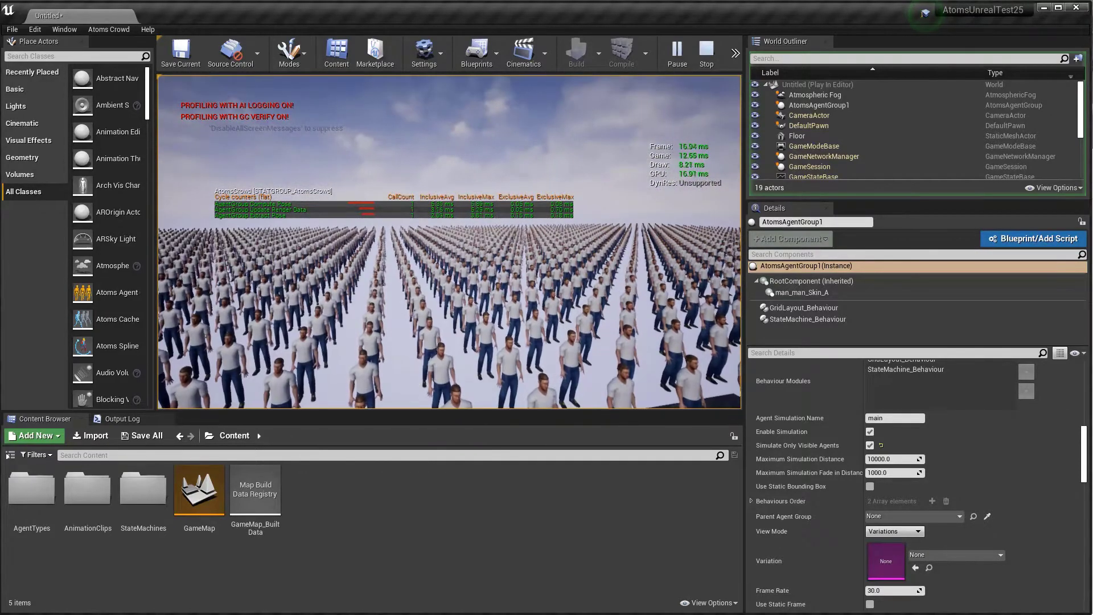
key(Escape)
Step: Set the State of AtomsAgentGroup1's StateMachine_Behaviour component to 1
click(822, 105)
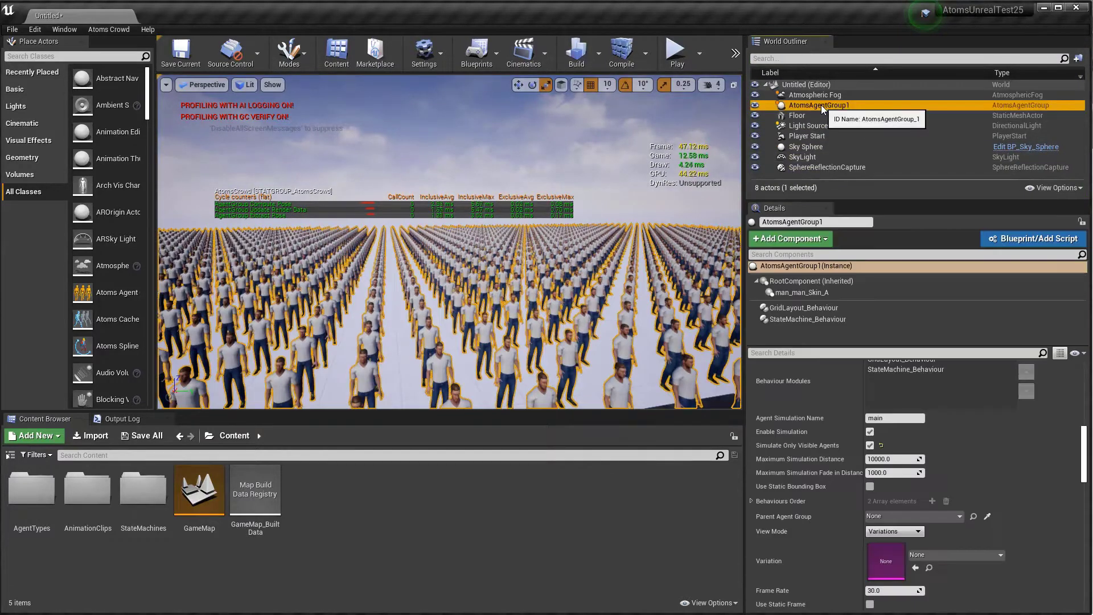
click(801, 308)
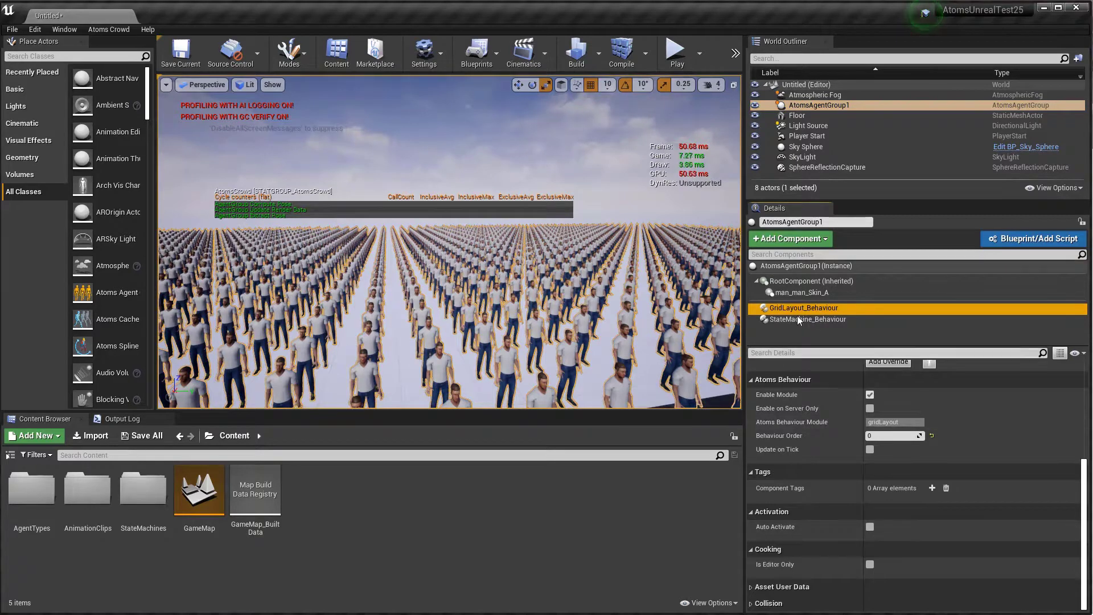
click(801, 318)
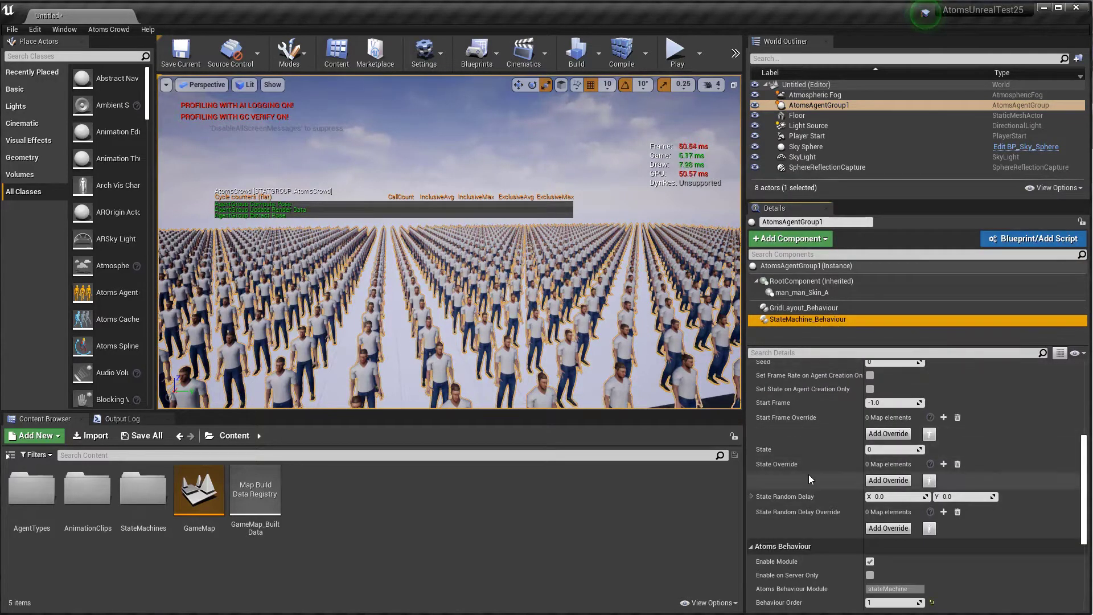
click(876, 450)
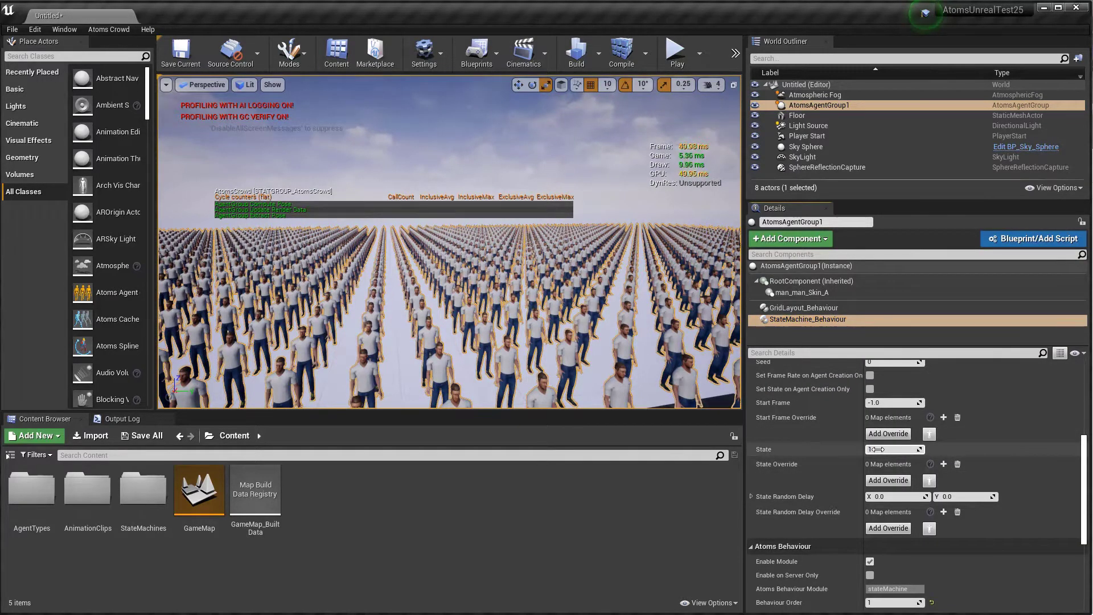
text(1)
key(Return)
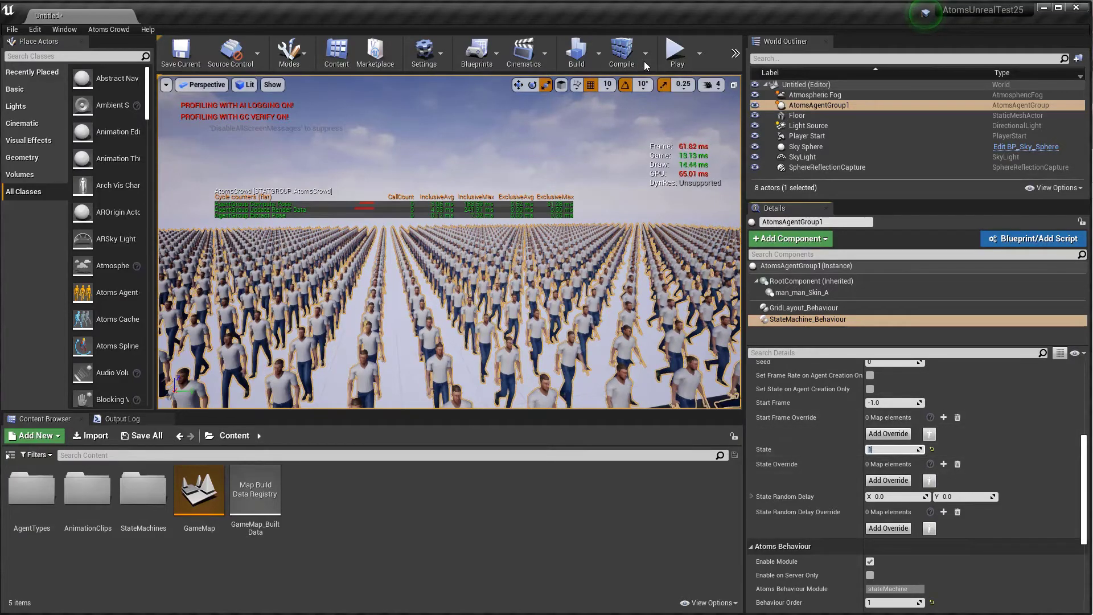
Step: Play the level and fly over the crowd to examine agents and timings in state 1, ending the session when done
click(677, 51)
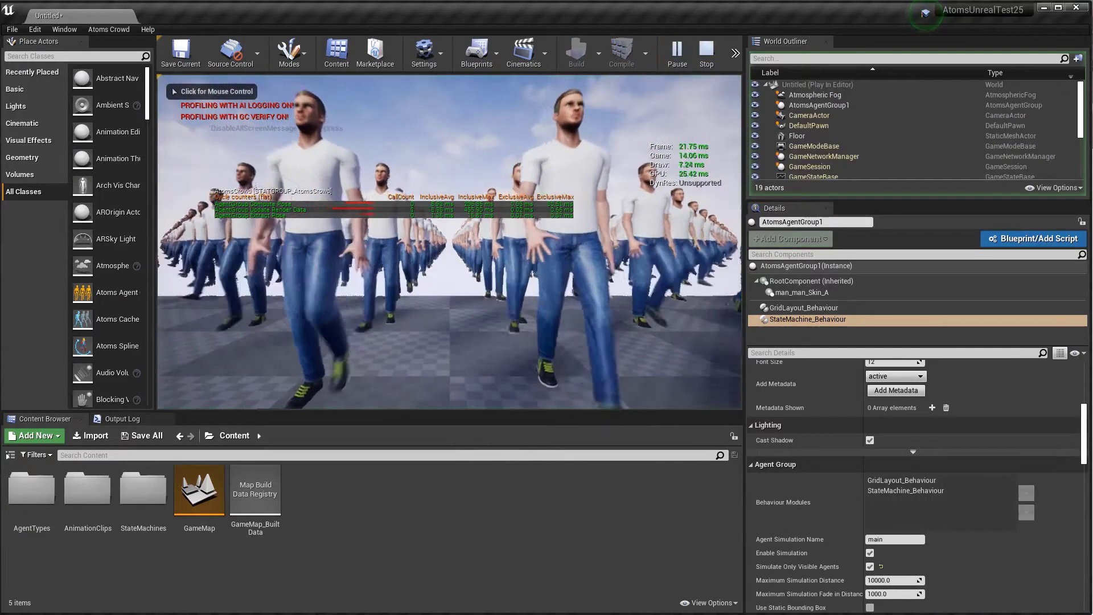
key(e)
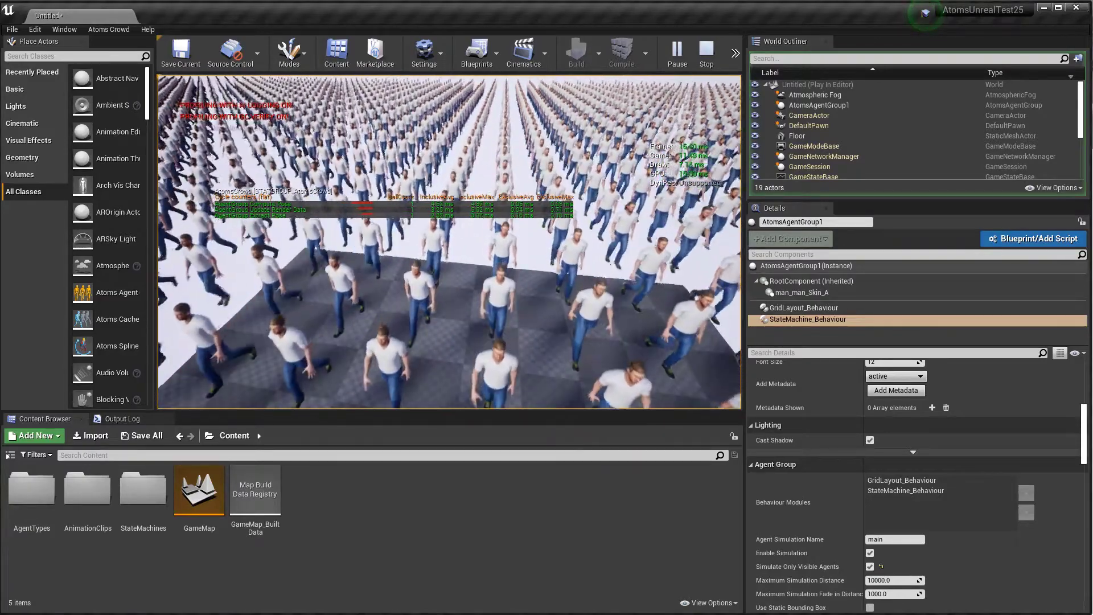
key(q)
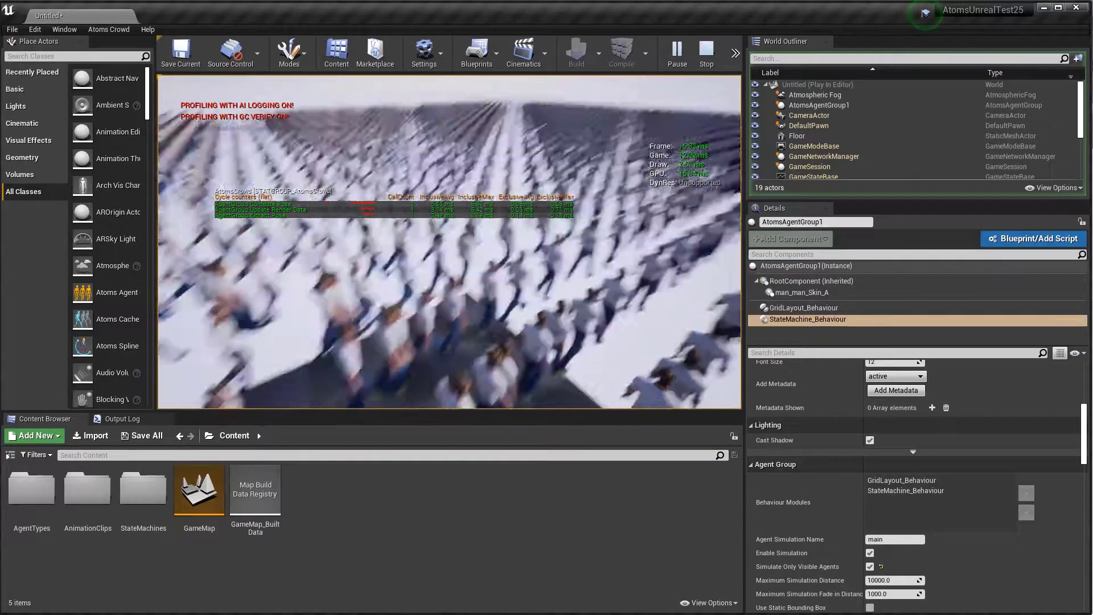
key(e)
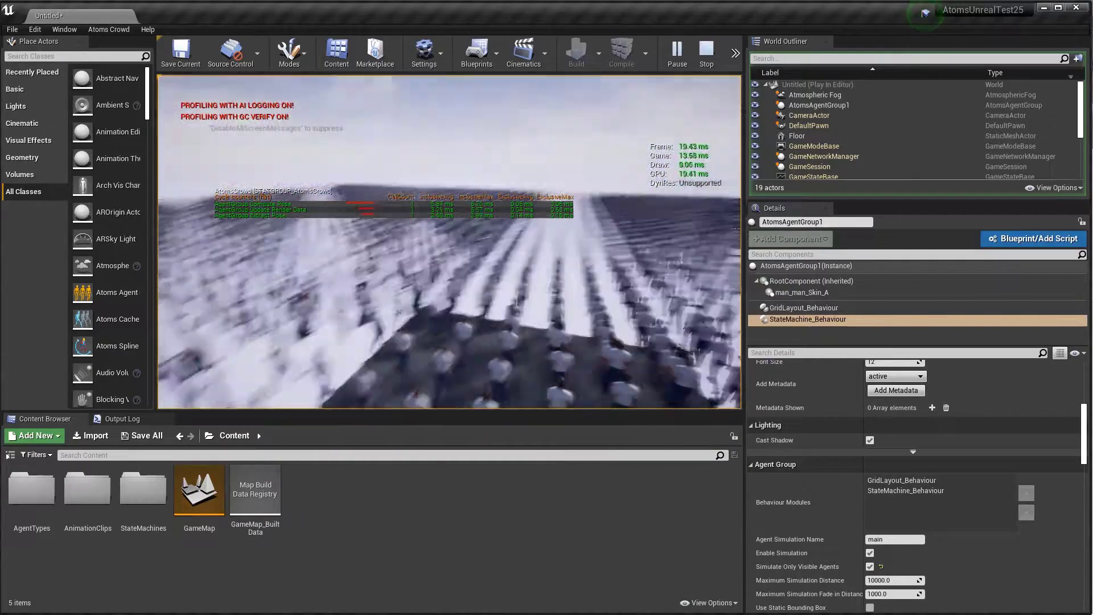
key(e)
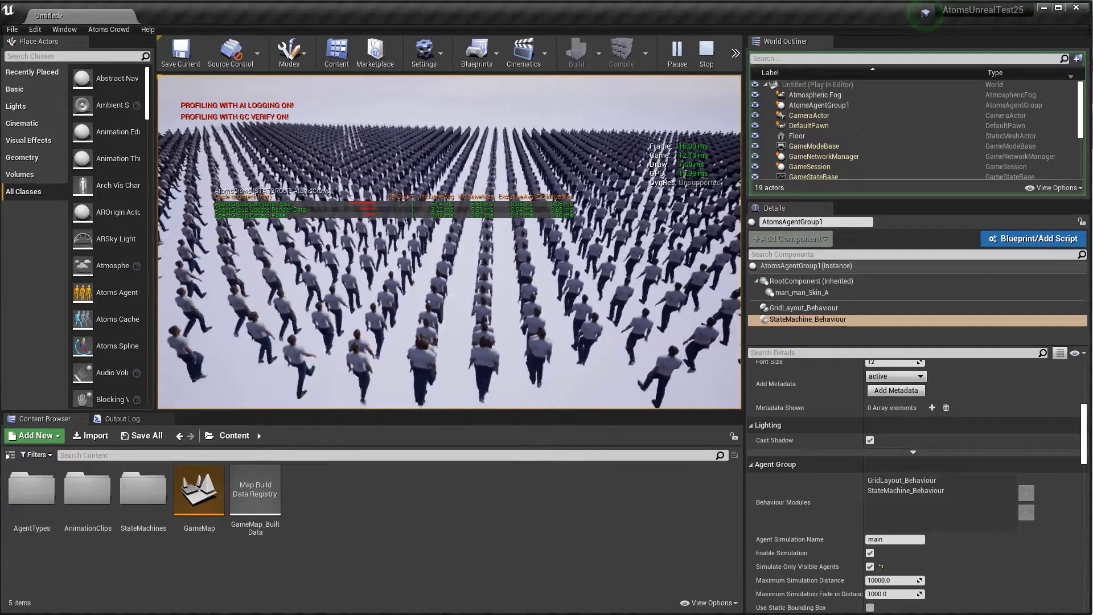
key(q)
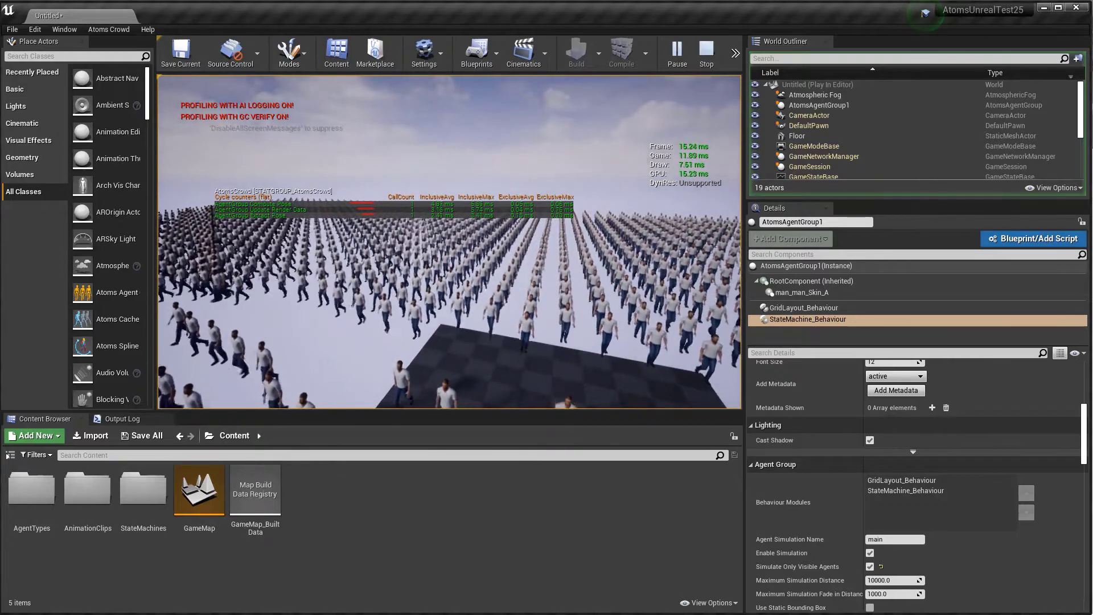
key(Escape)
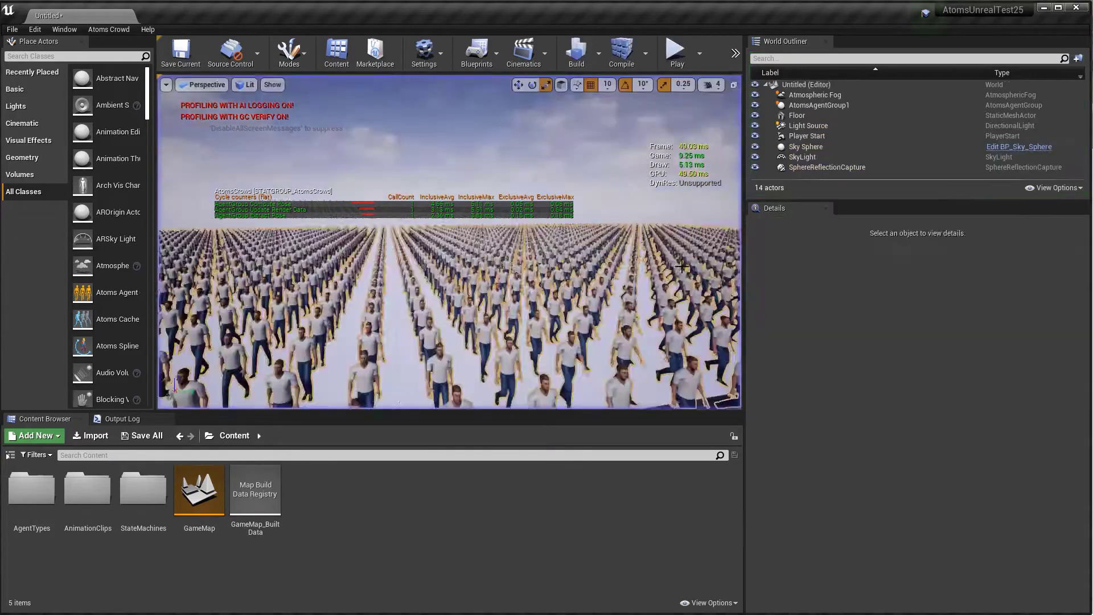
Step: Set StateMachine_Behaviour's State on AtomsAgentGroup1 to 0 and start playing the level
click(842, 105)
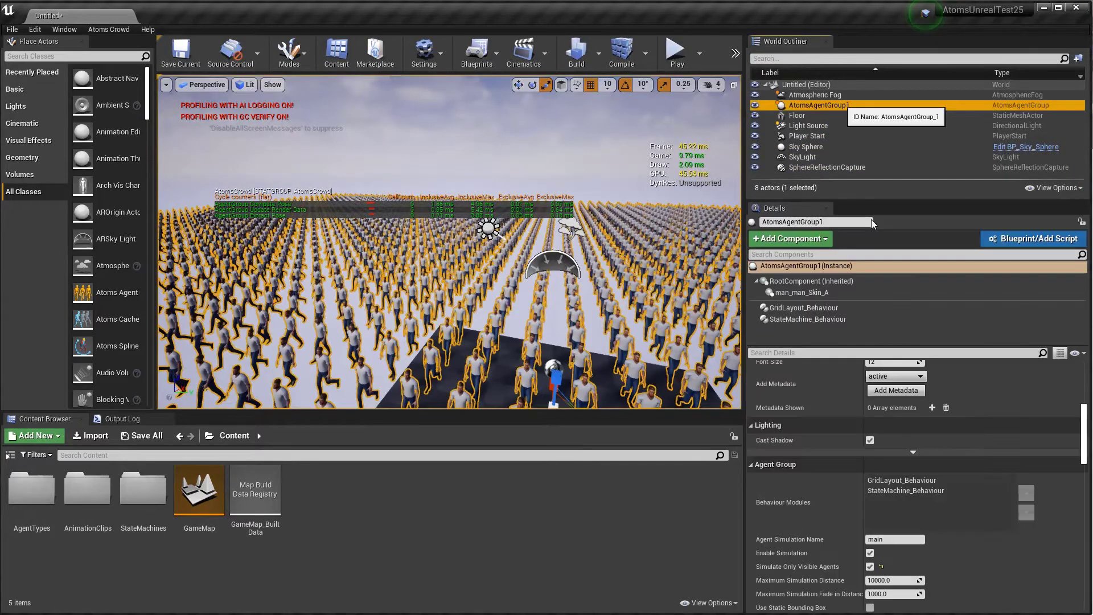
click(805, 318)
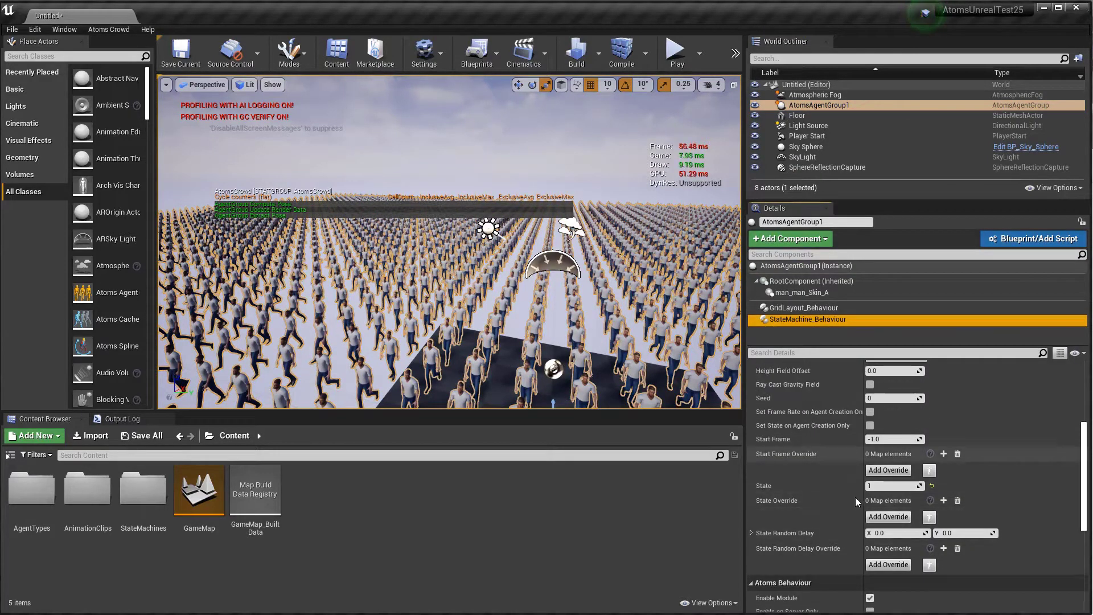
click(879, 488)
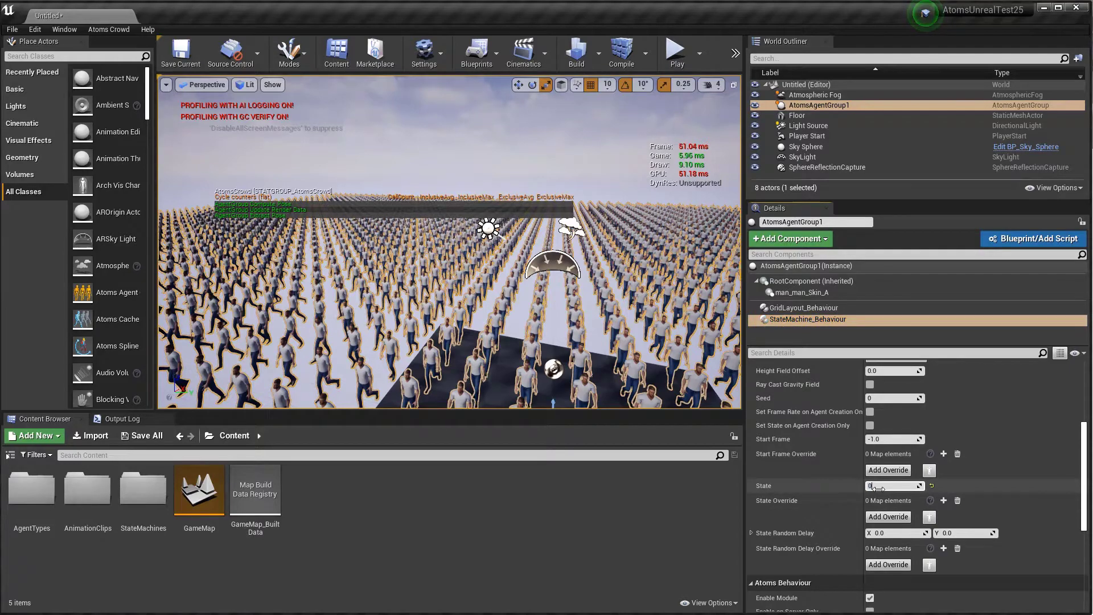
text(0)
key(Return)
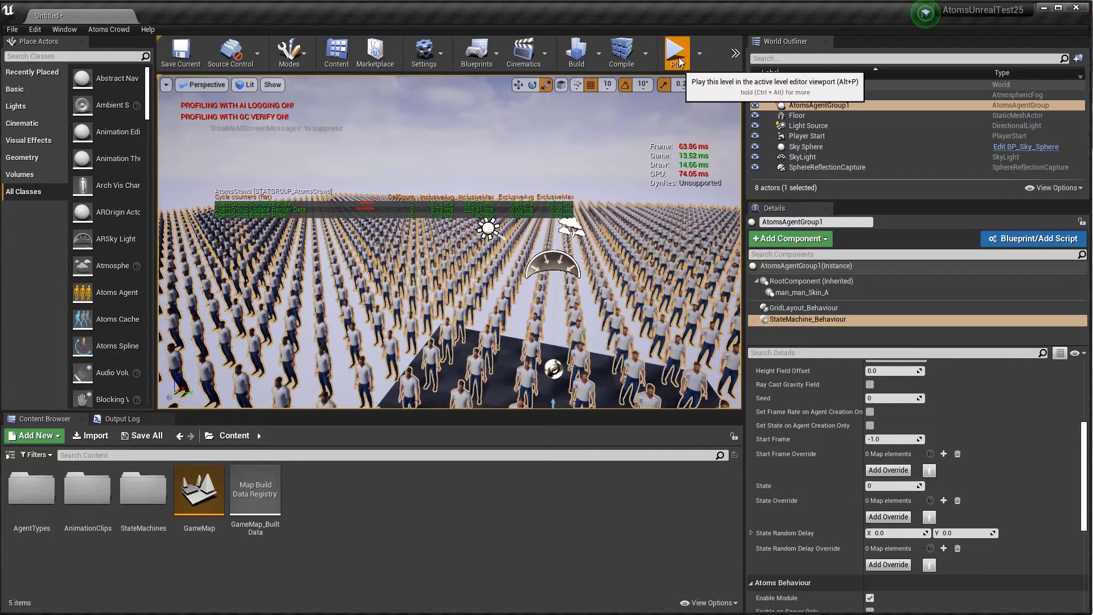
click(679, 62)
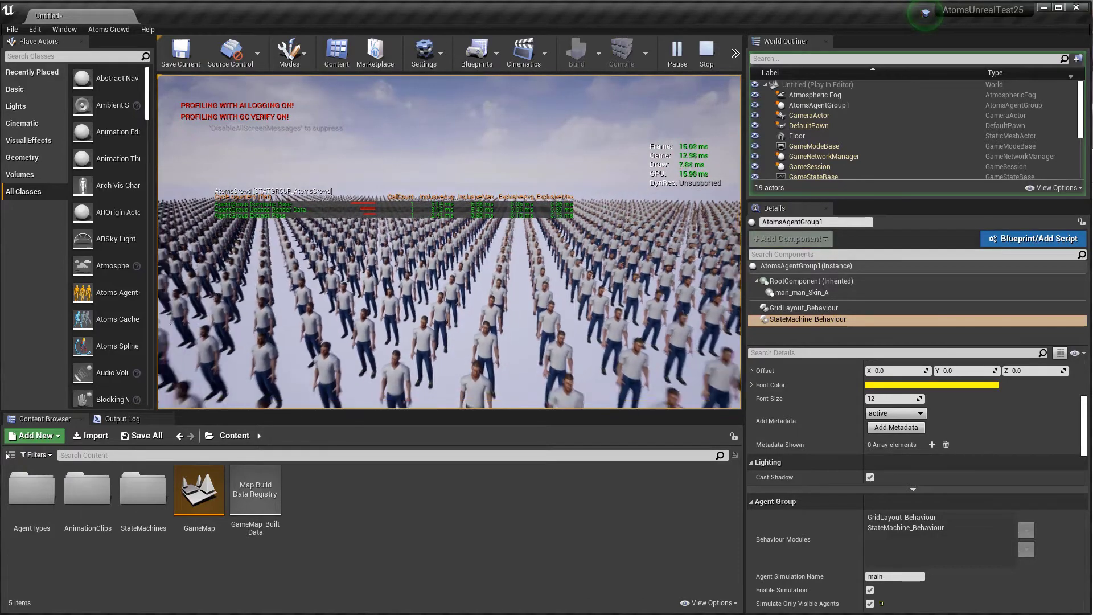
Step: End the play session and enable Use Static Bounding Box on AtomsAgentGroup1
key(Escape)
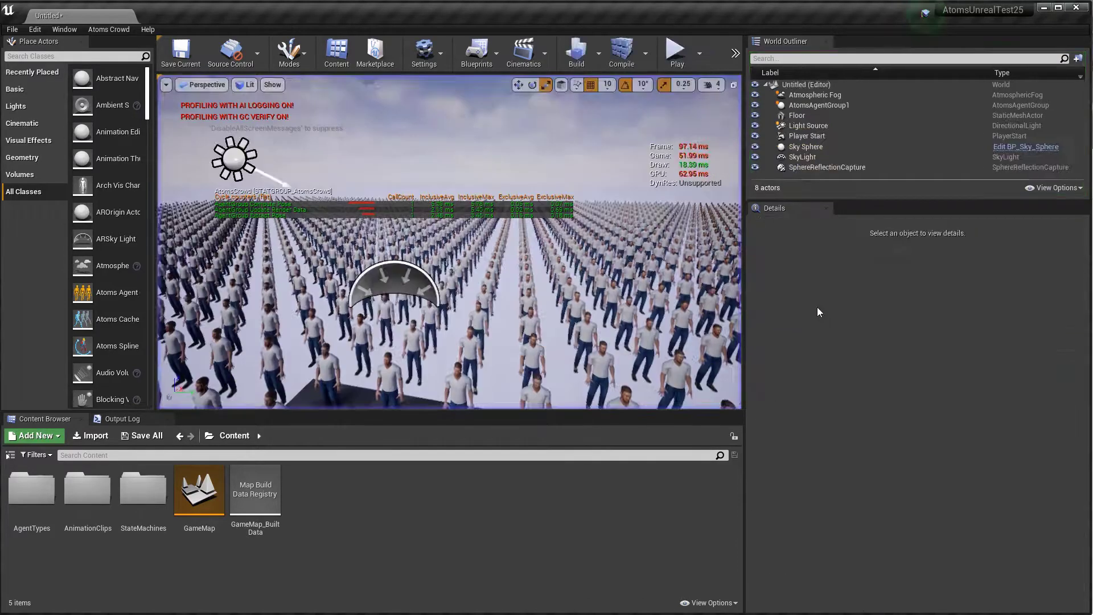
click(799, 105)
scroll(803, 521, down, 3)
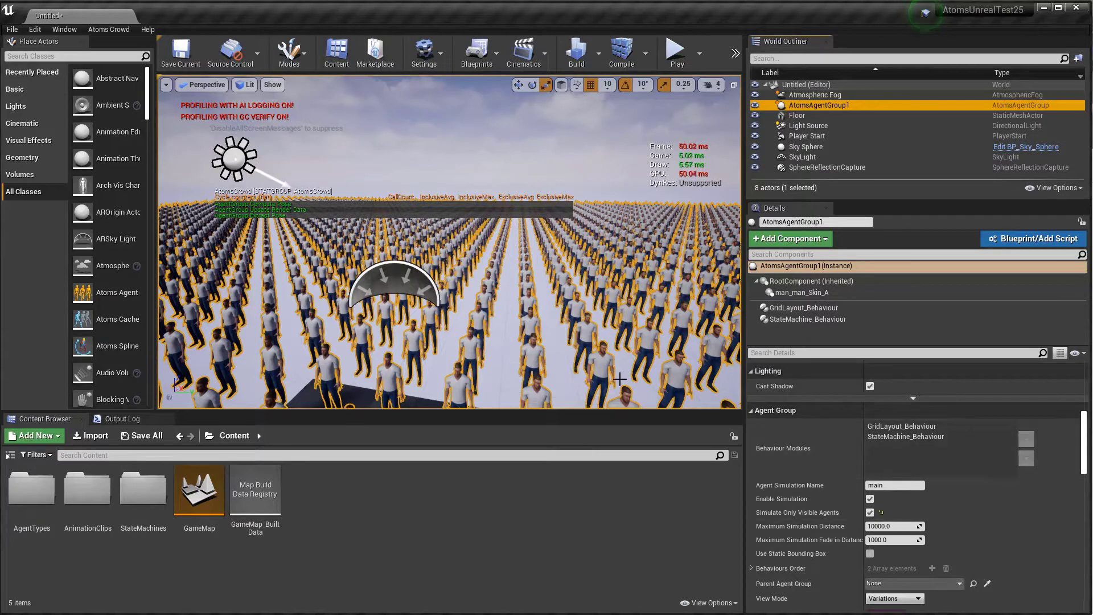
click(870, 554)
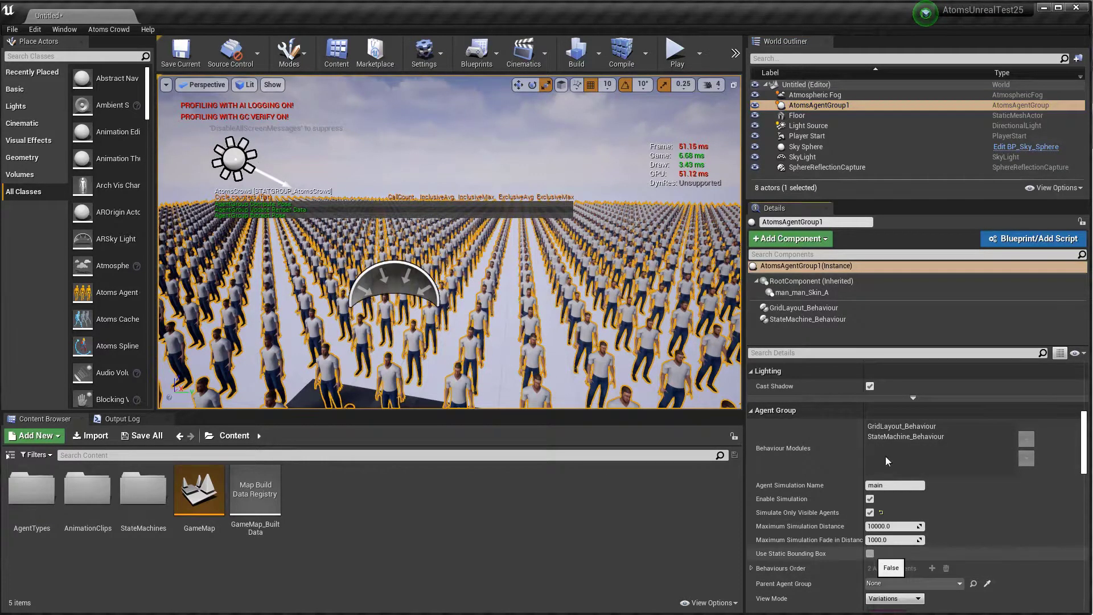
Step: Play the level and fly back until the whole crowd is in view to examine timings with the static bounding box, then end the session
click(676, 55)
click(669, 79)
key(s)
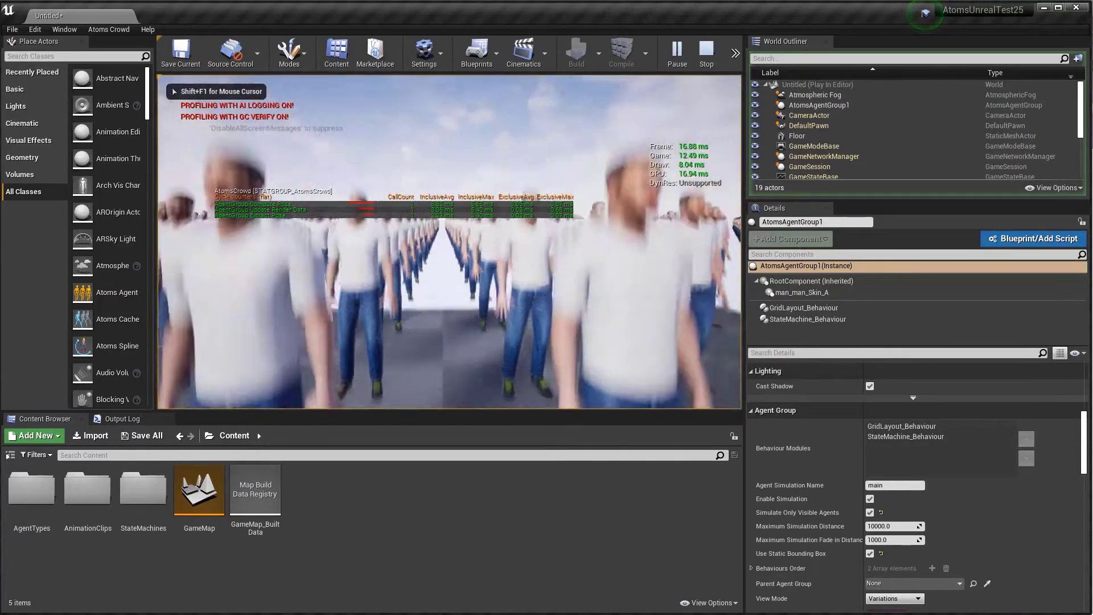
key(s)
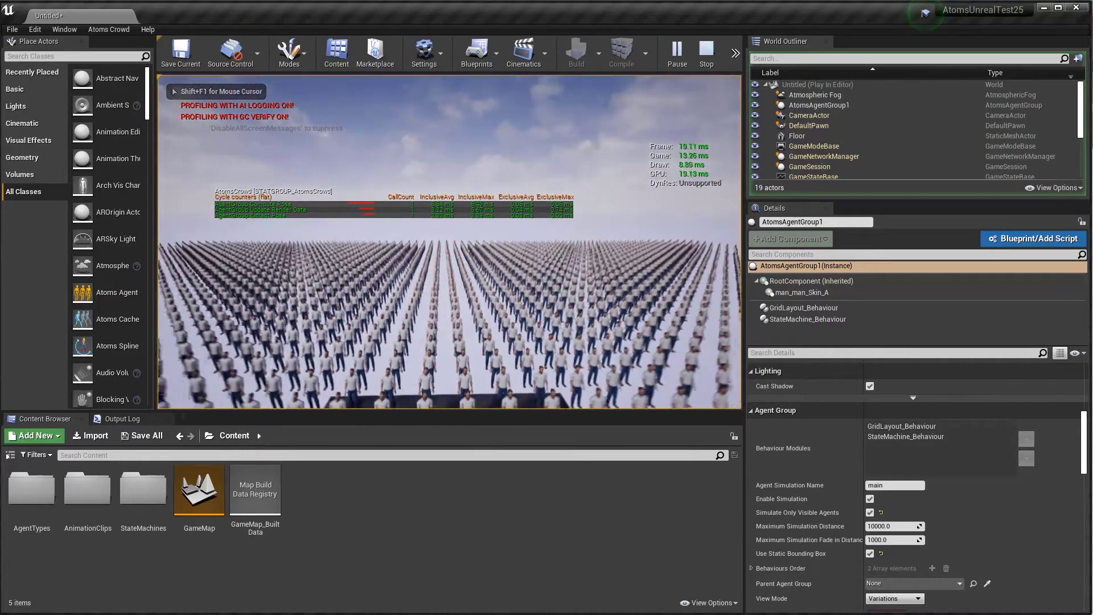
key(s)
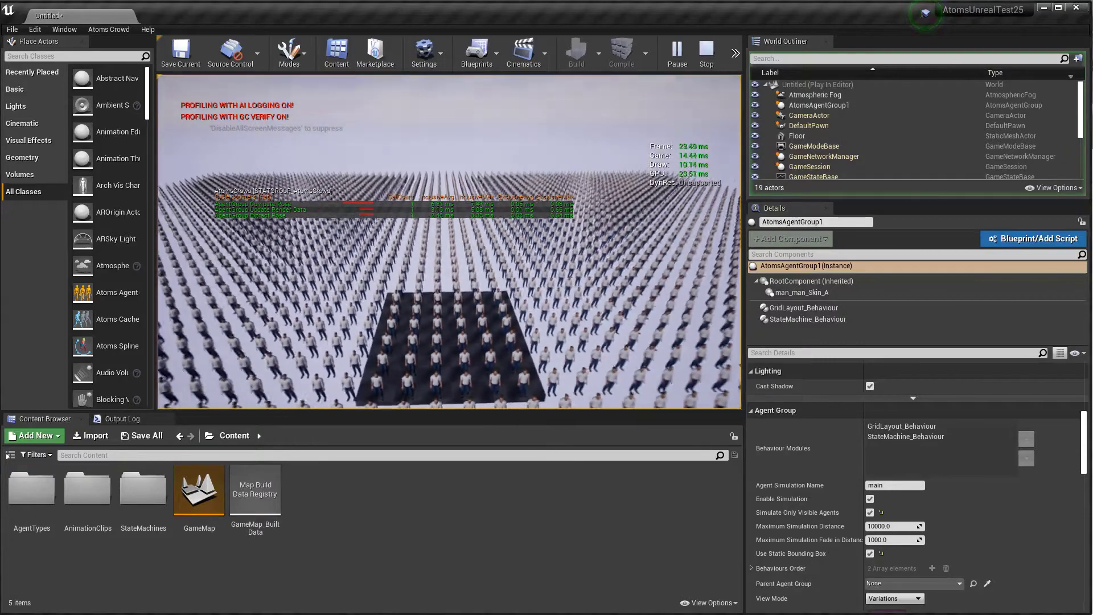
key(s)
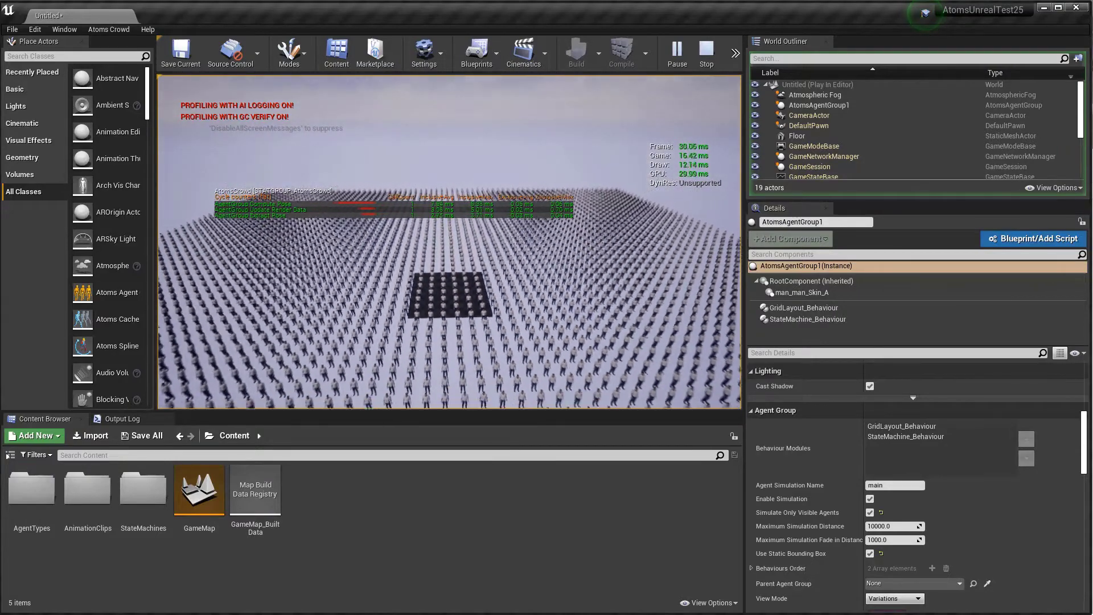
key(s)
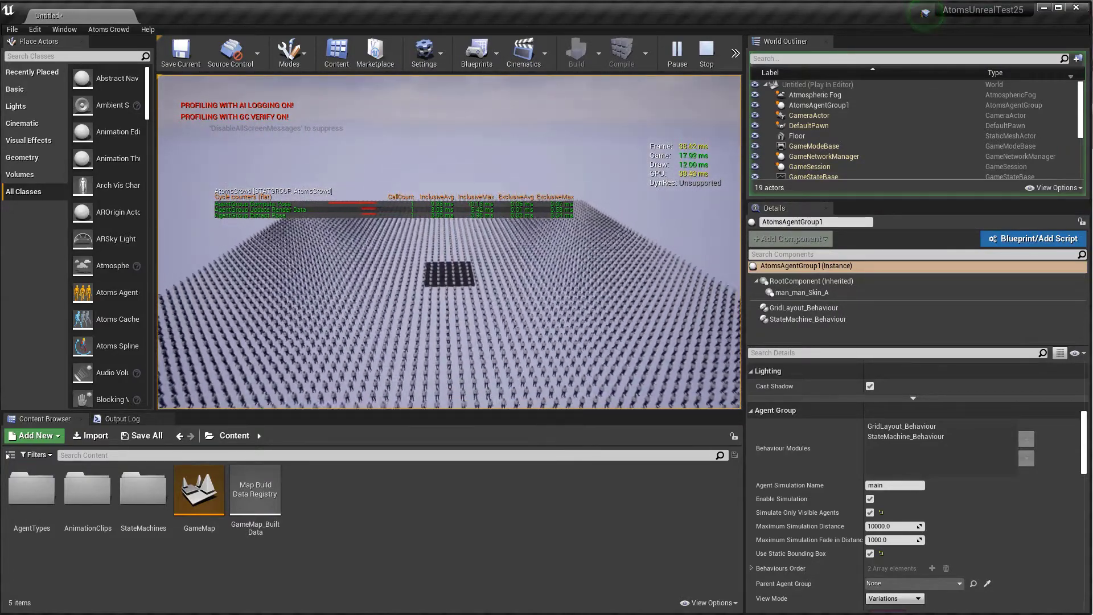
key(s)
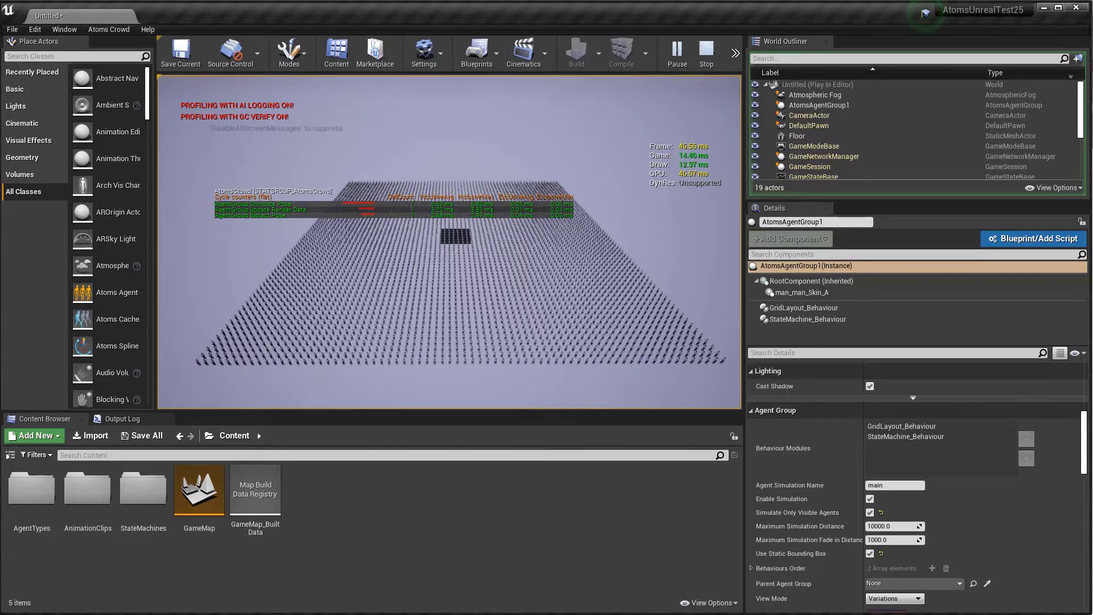
key(Escape)
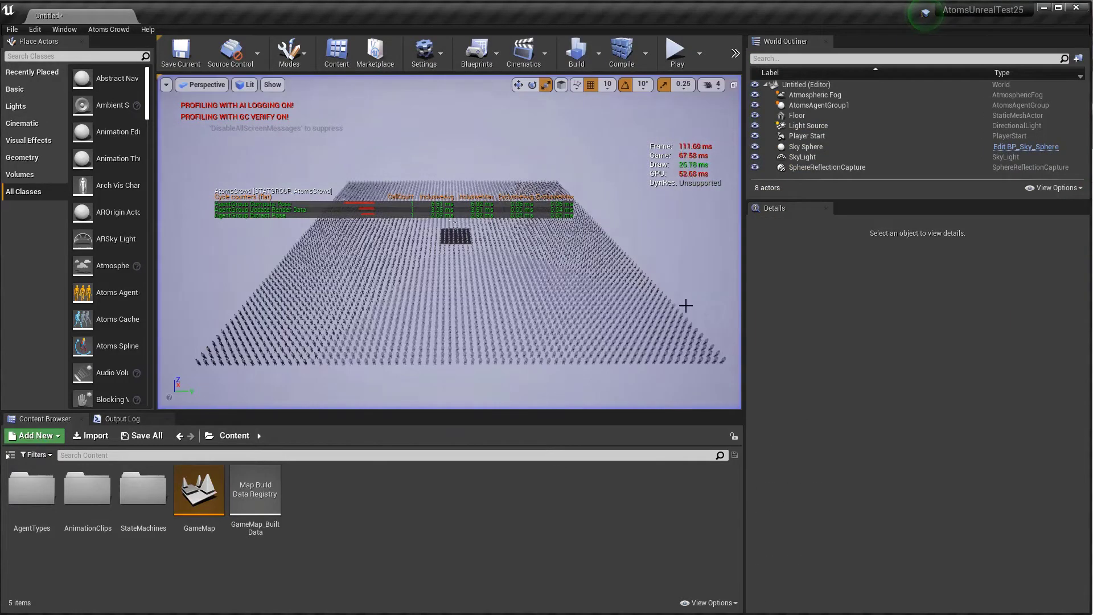
Step: Disable Use Static Bounding Box on AtomsAgentGroup1 and start playing the level
click(826, 107)
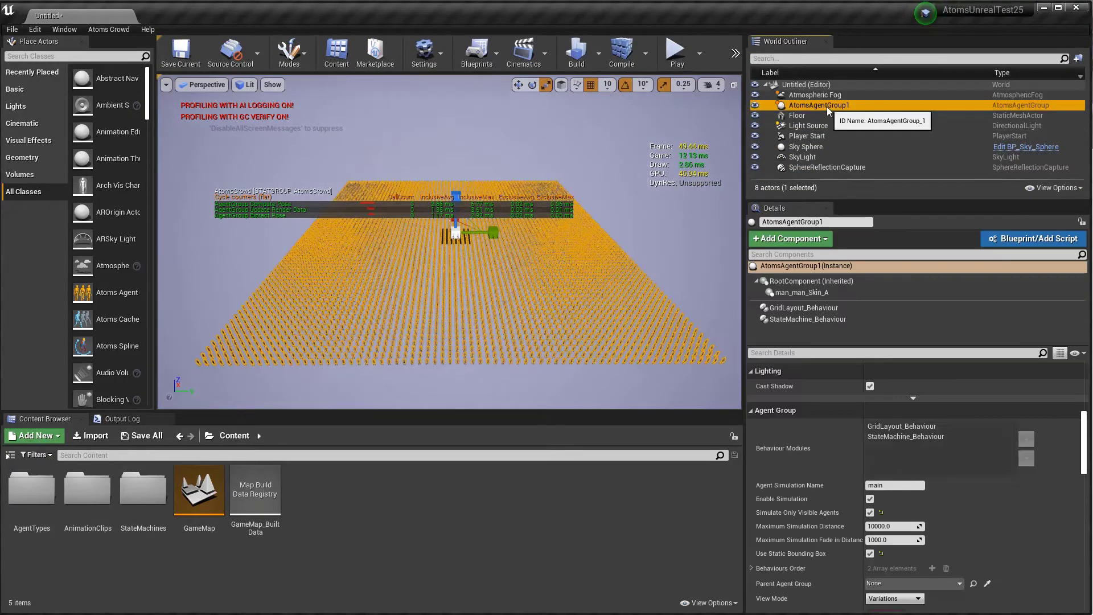
click(870, 554)
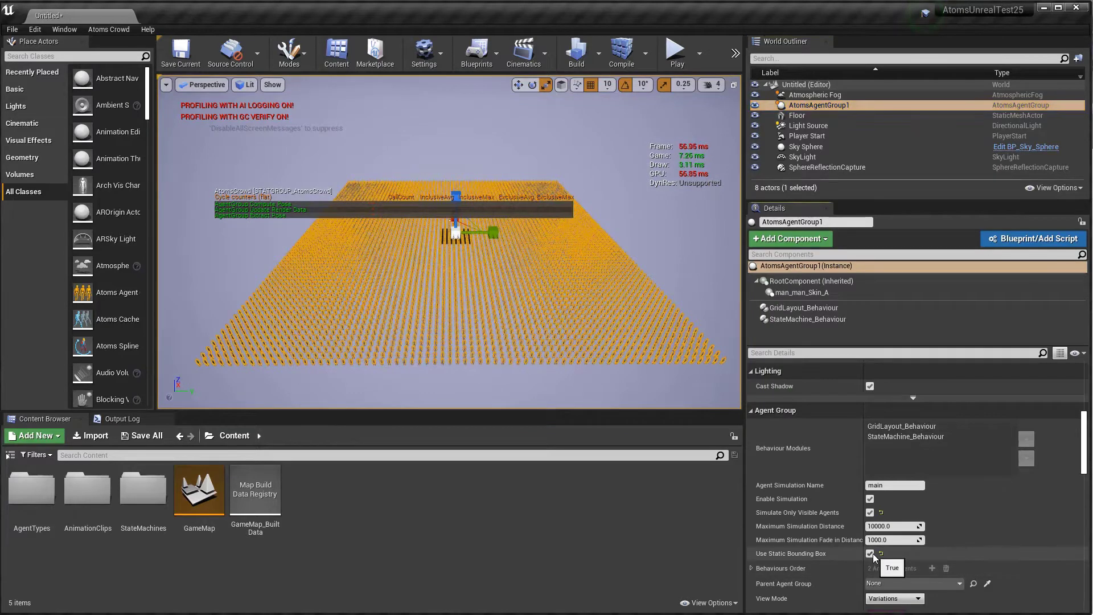
click(677, 55)
Step: Fly back above the crowd to compare frame and AtomsCrowd timings without the static bounding box, ending the session when done
click(450, 242)
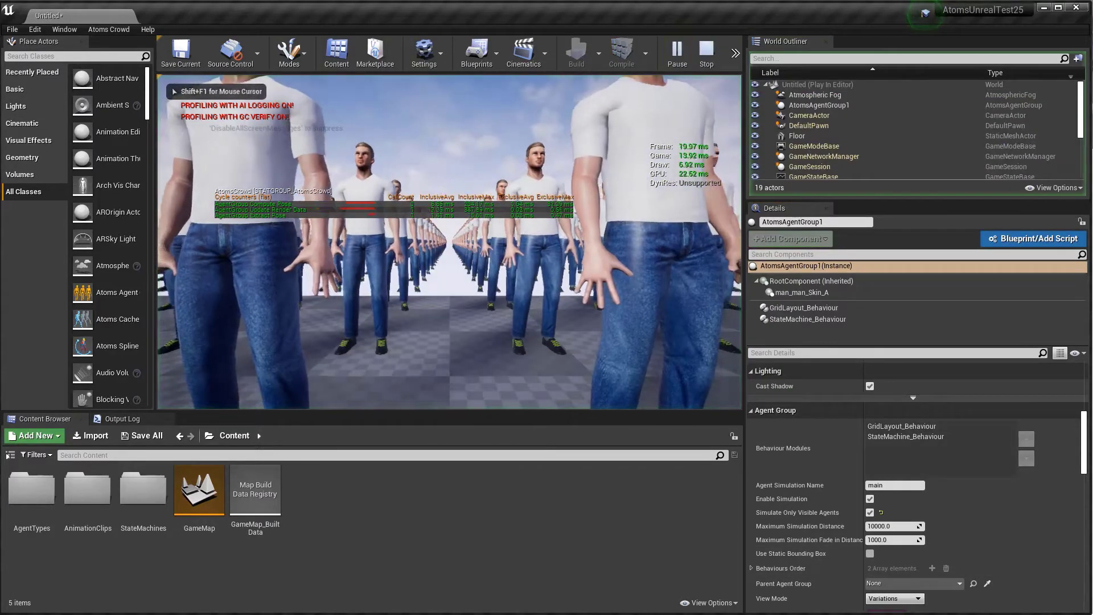
key(s)
key(s)
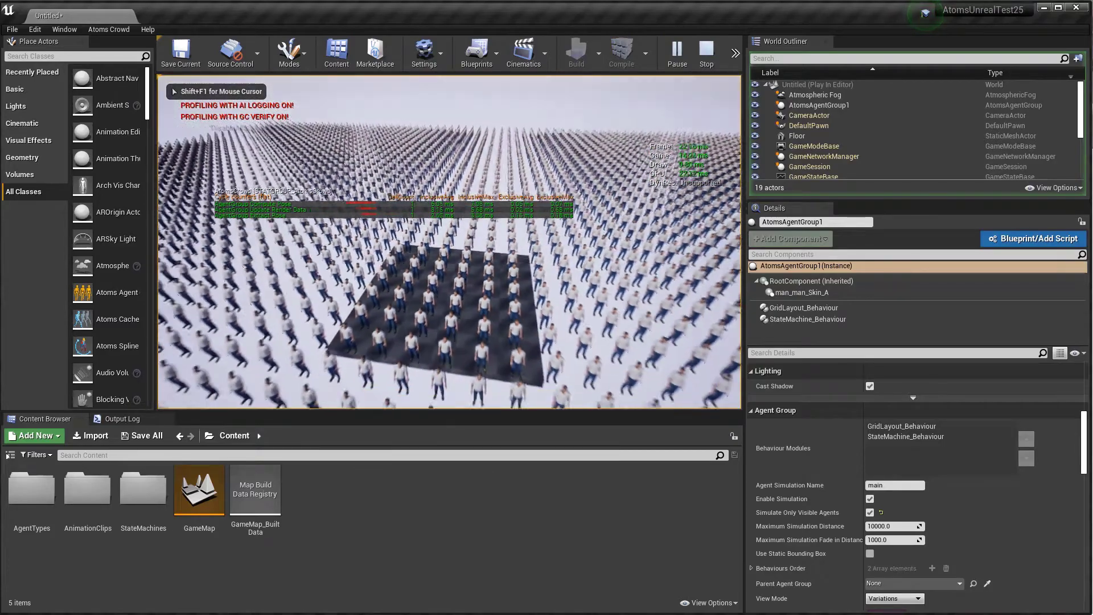
key(s)
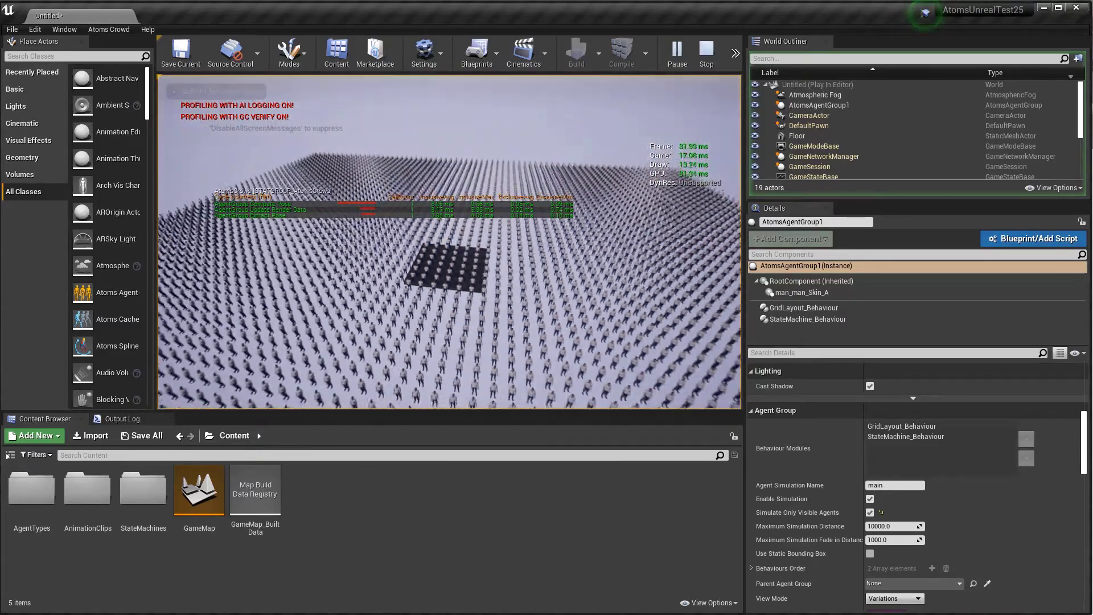
key(s)
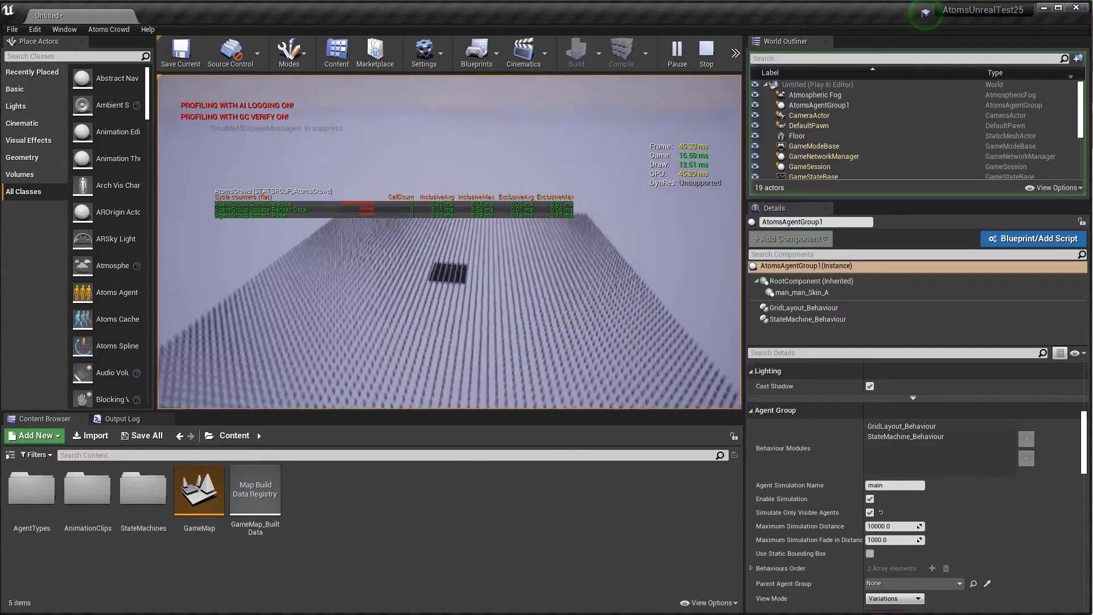
key(w)
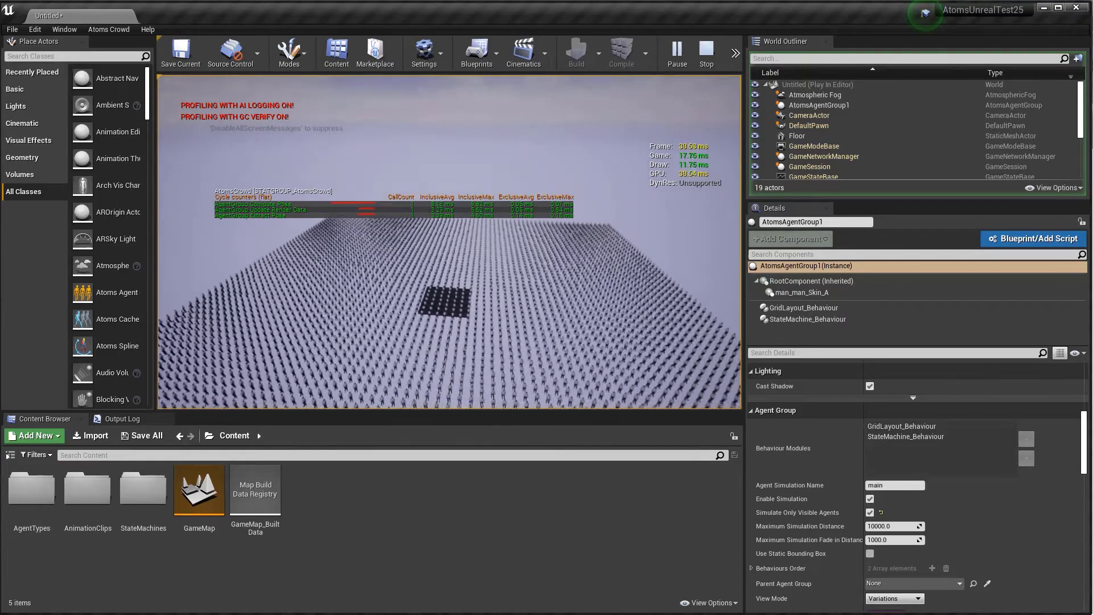
key(s)
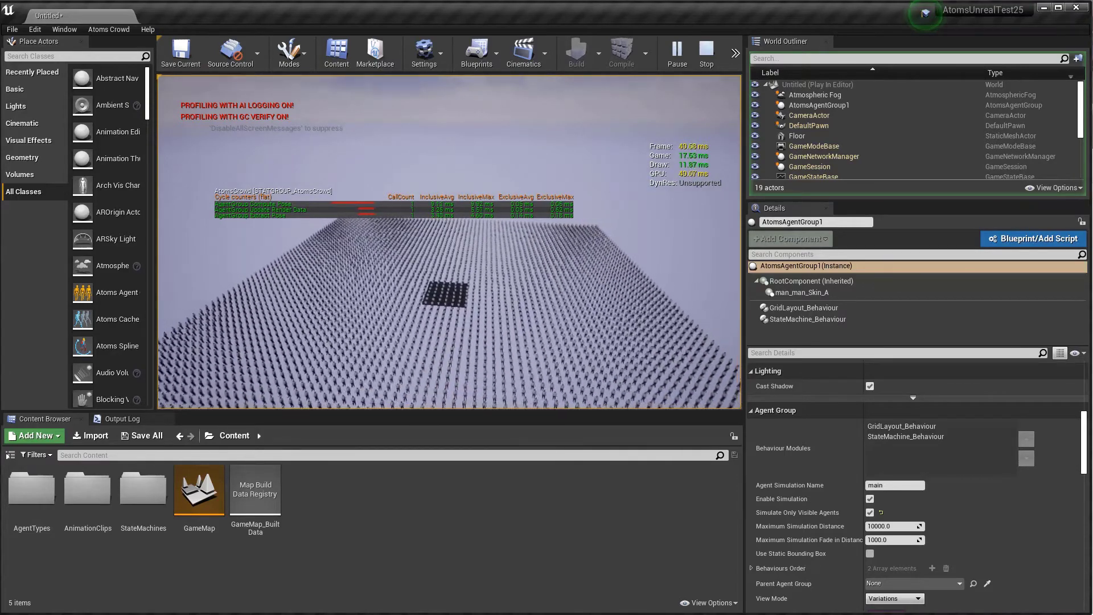
key(Escape)
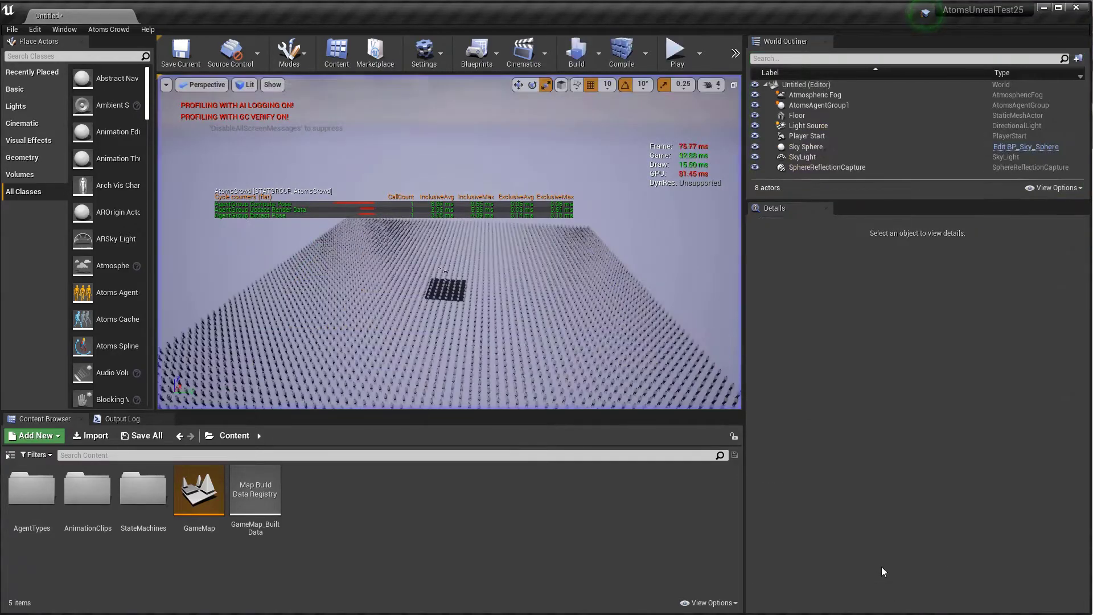
Step: Turn Use Static Bounding Box back on for AtomsAgentGroup1
click(839, 105)
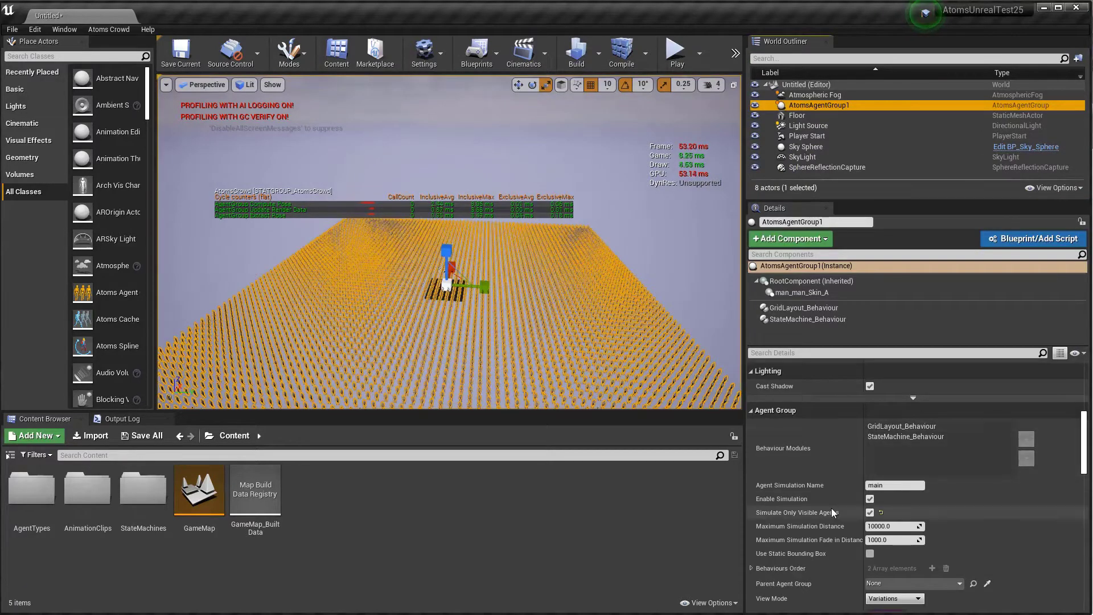
scroll(832, 508, down, 1)
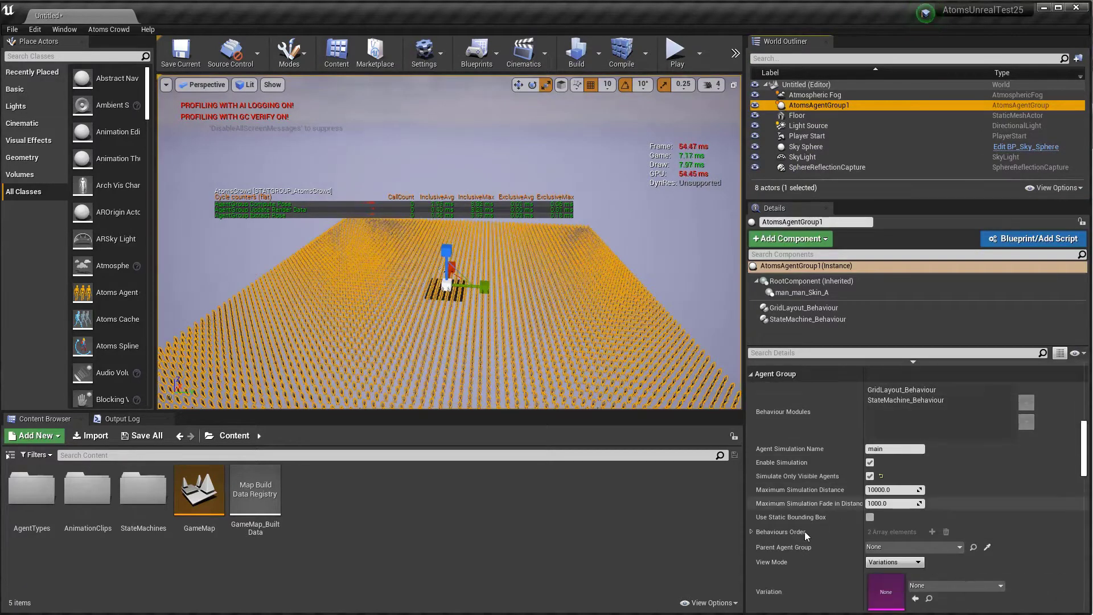
click(870, 517)
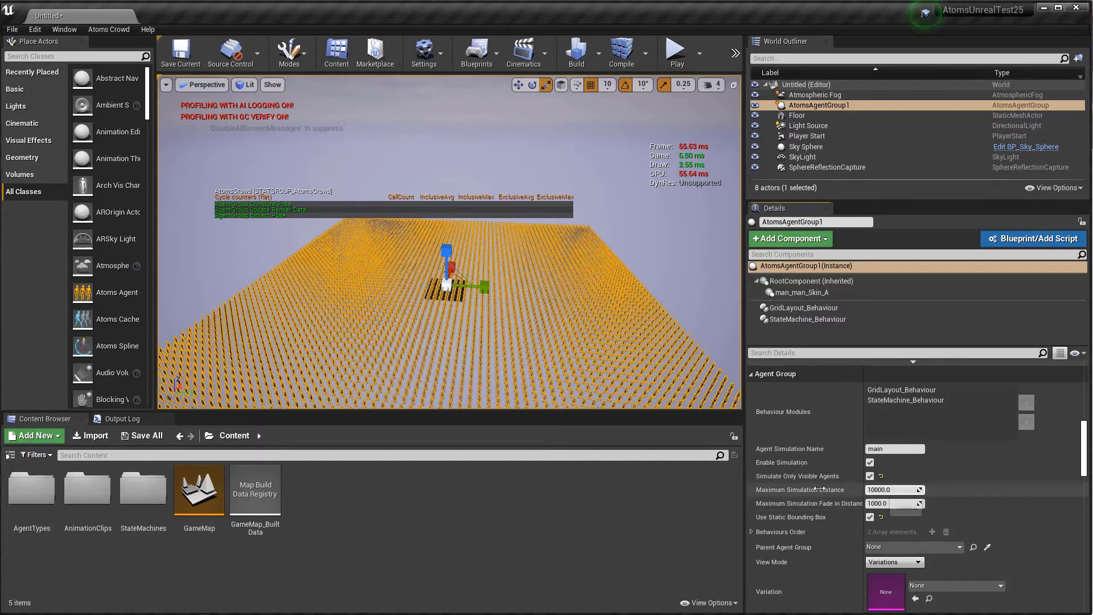
Step: Set AtomsAgentGroup1's Maximum Simulation Distance to 1000 and its Maximum Simulation Fade in Distance to 200
click(885, 490)
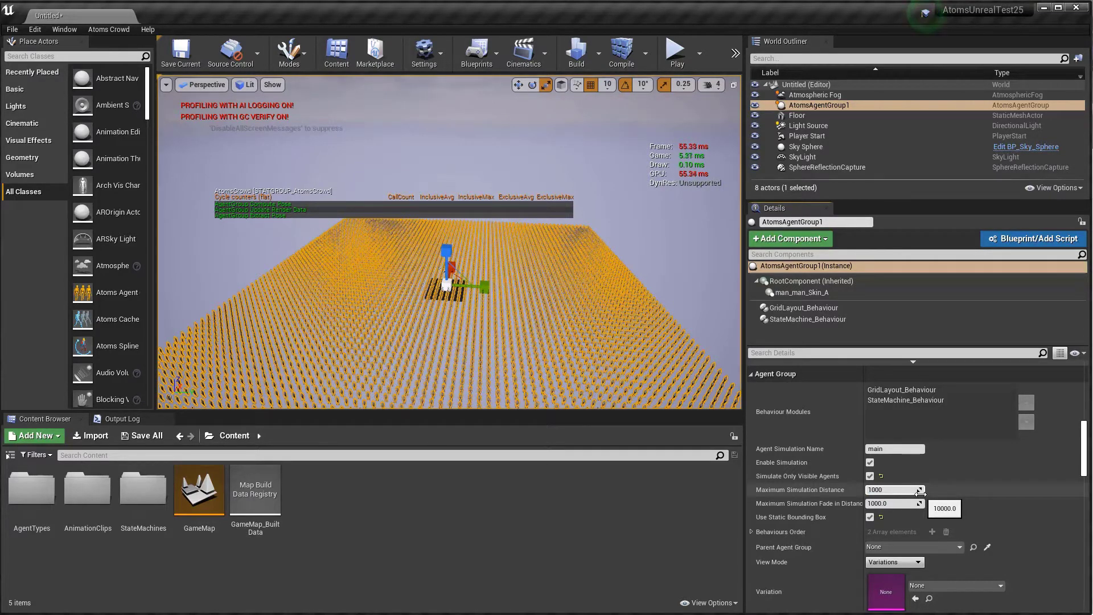
key(Tab)
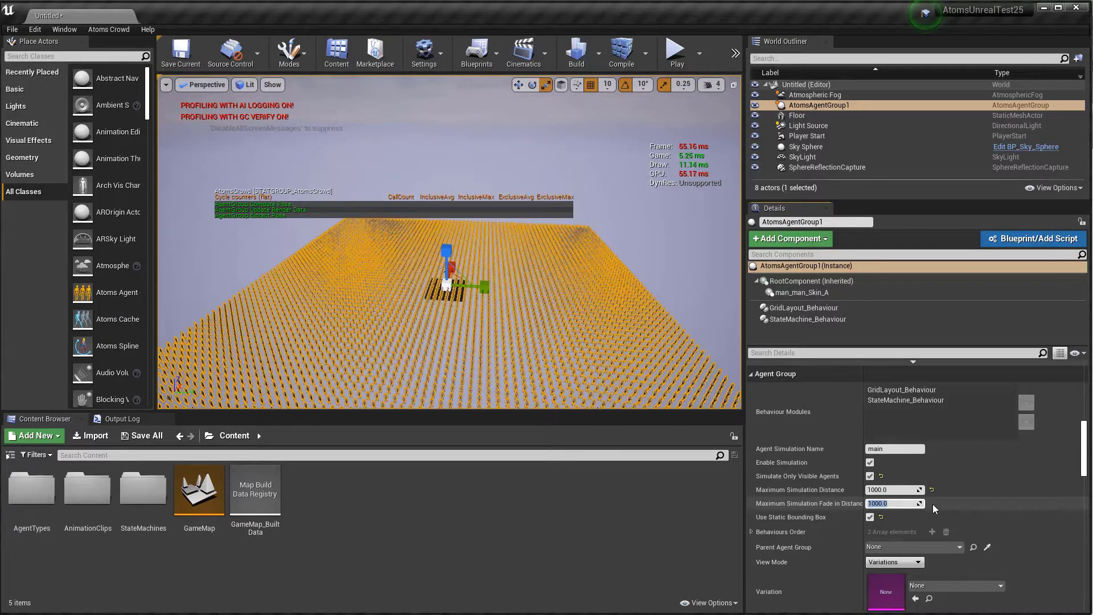
text(200)
key(Return)
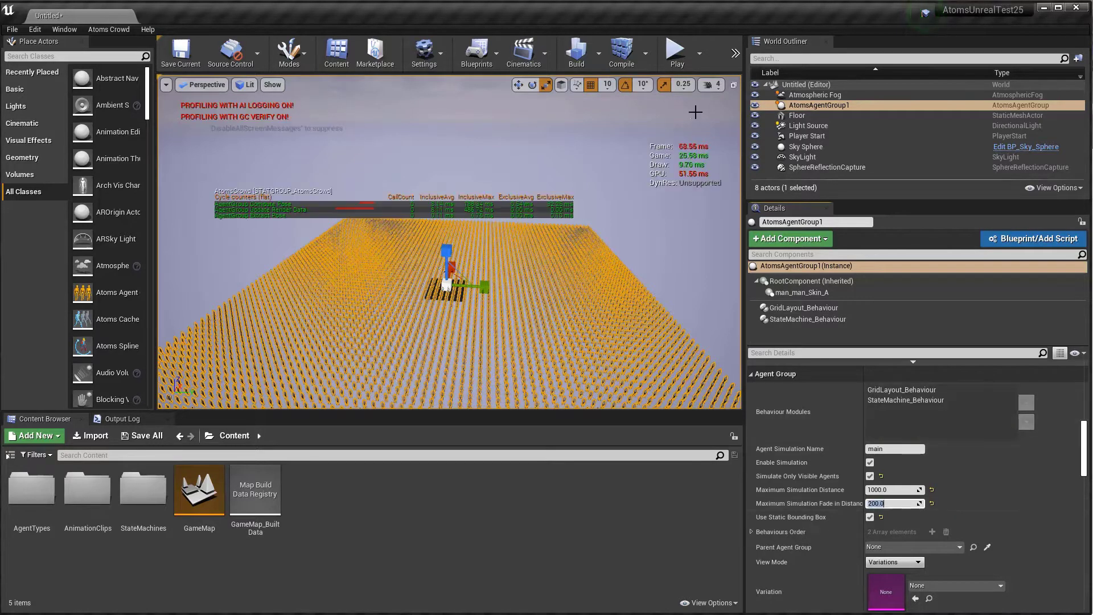
Step: Play the level and fly among the nearby agents to inspect frame and AtomsCrowd timings with the 1000 simulation distance
click(678, 51)
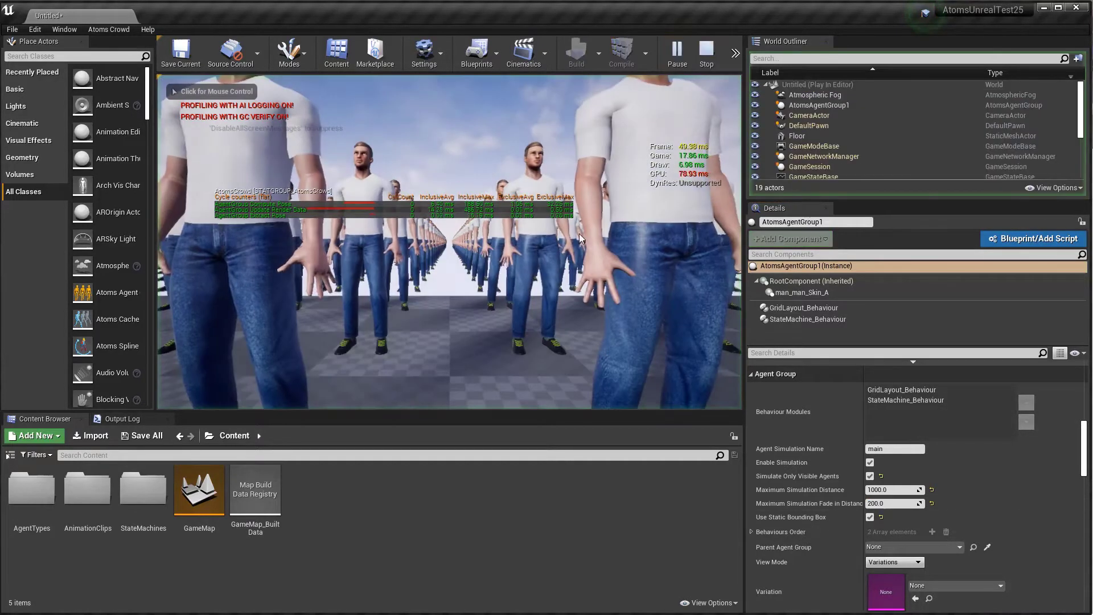
key(s)
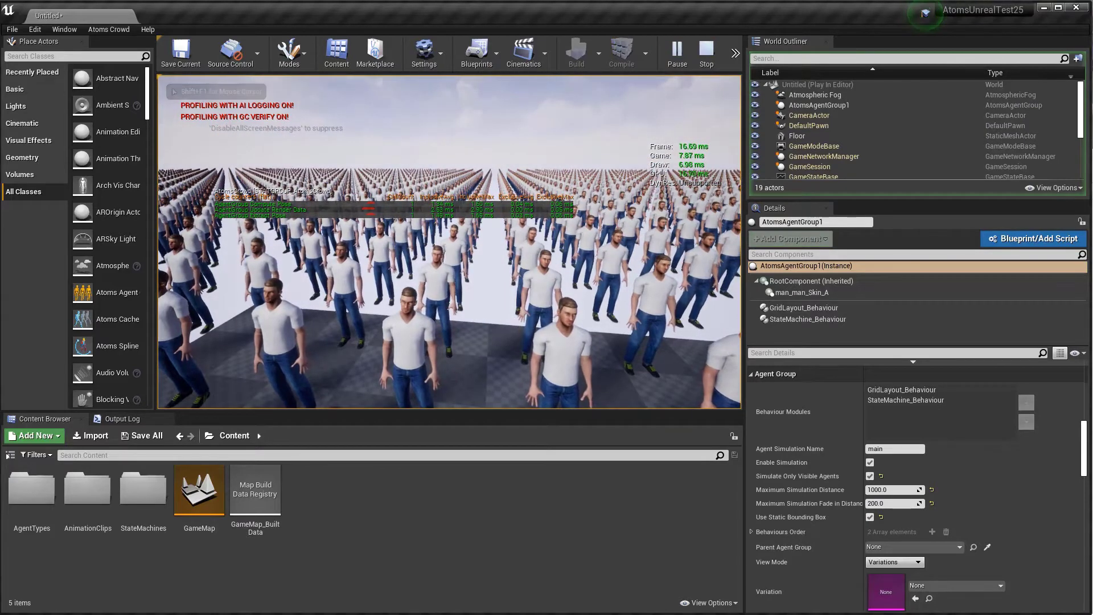
key(a)
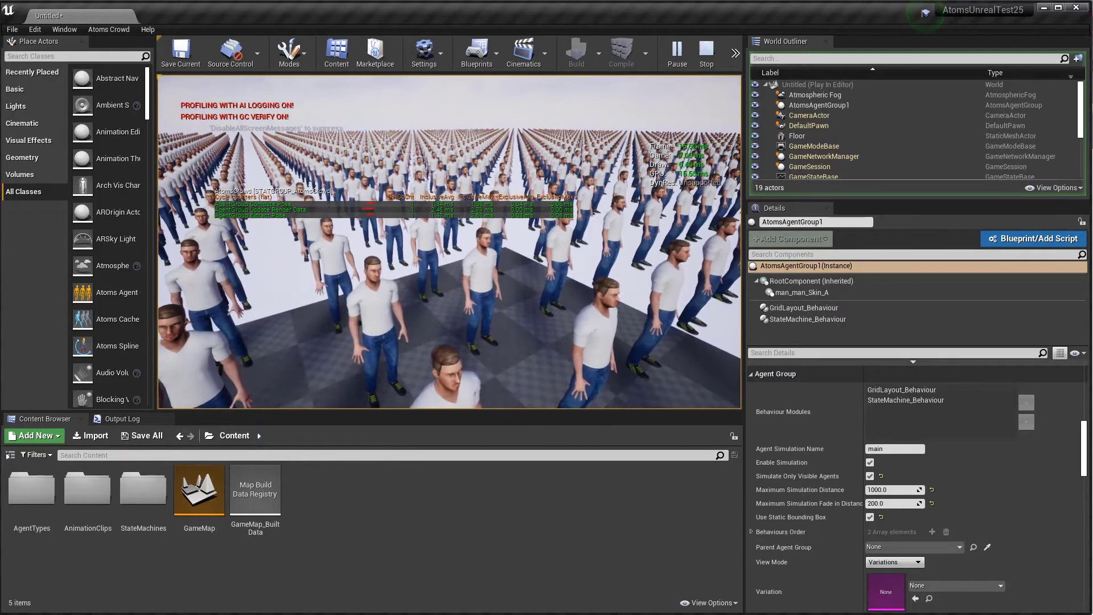
key(d)
key(d)
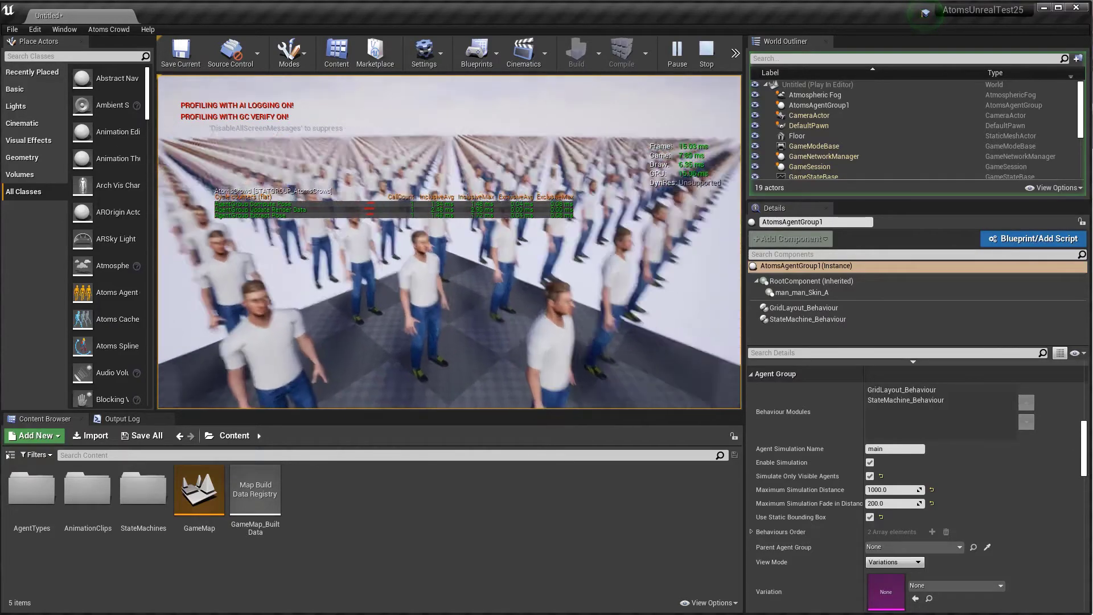
key(w)
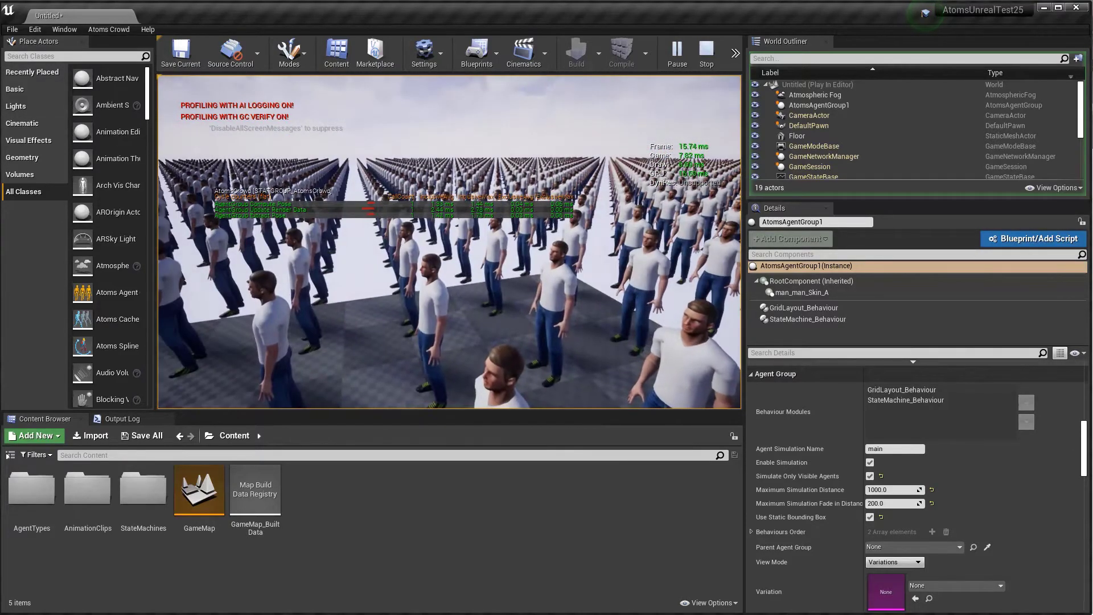
key(w)
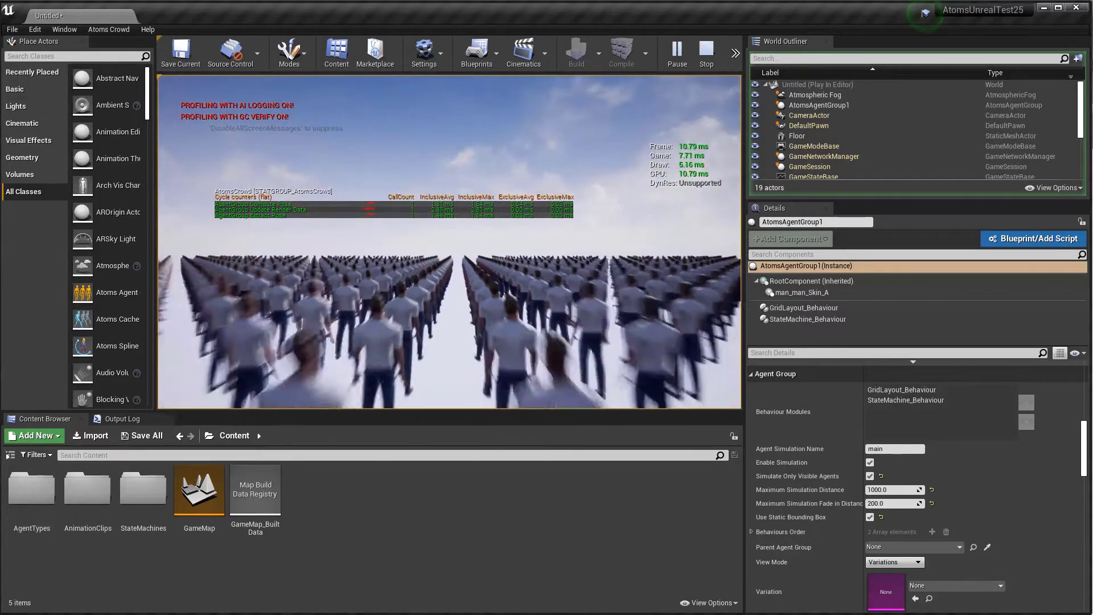
key(w)
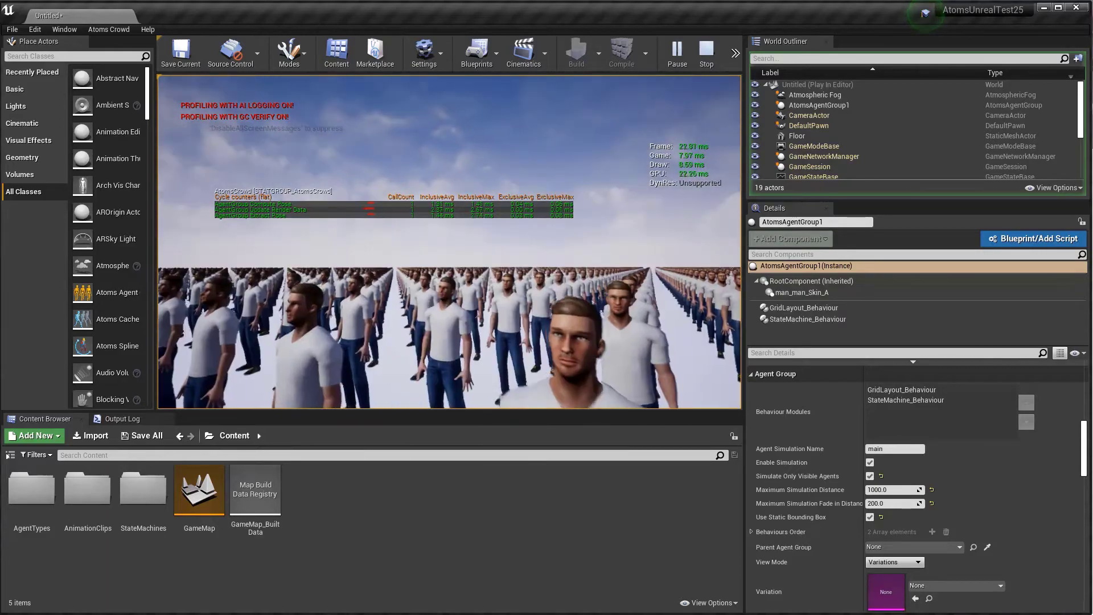
key(w)
Step: Rise far above the crowd and fly back towards it to compare simulation costs by distance, ending the session when done
key(e)
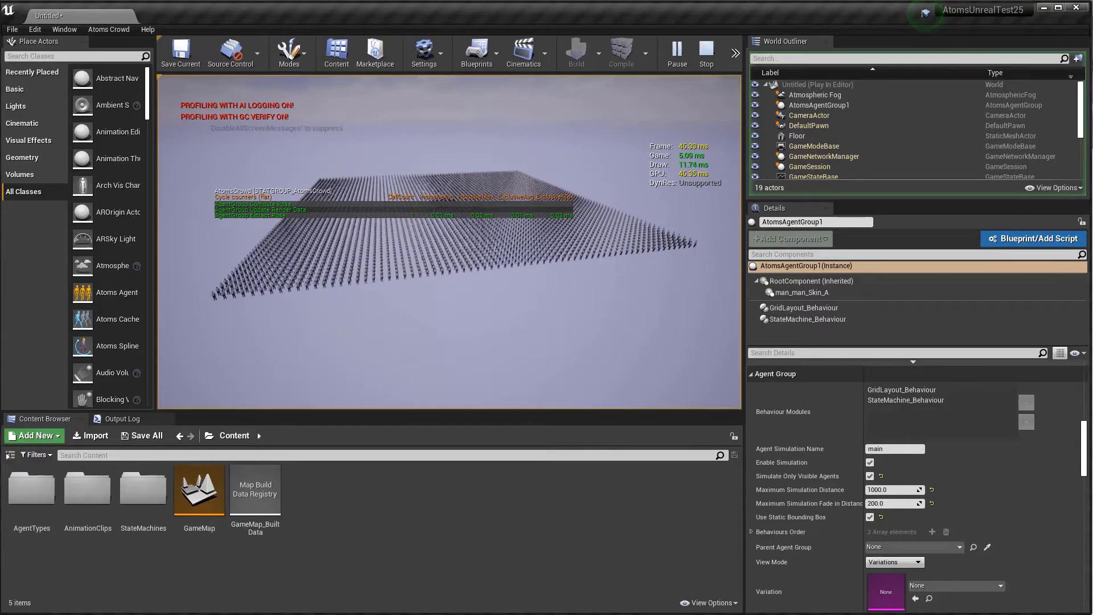
key(w)
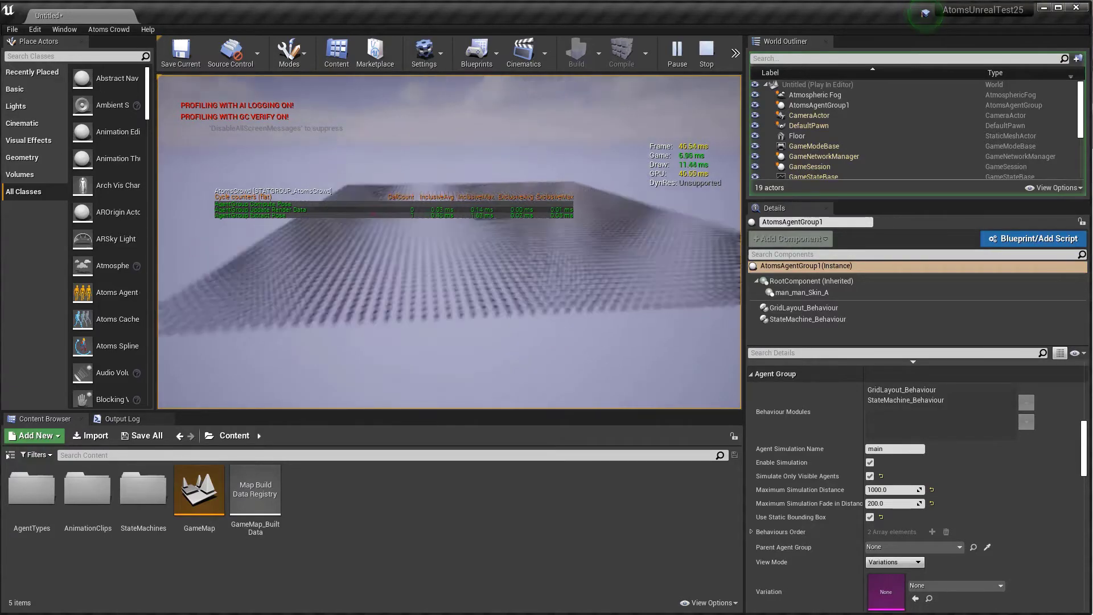
key(w)
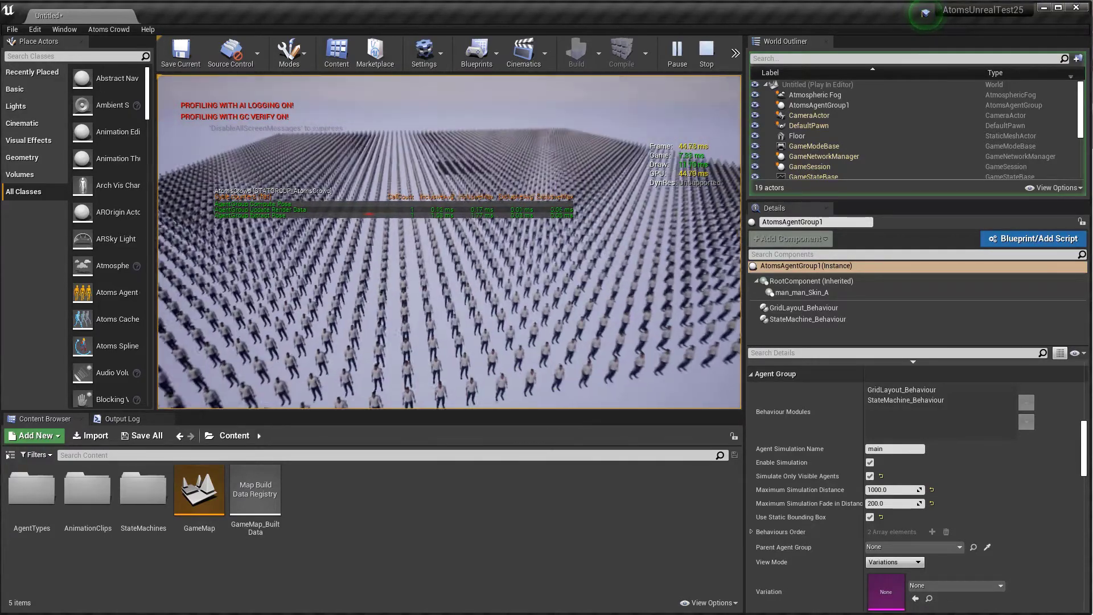
key(w)
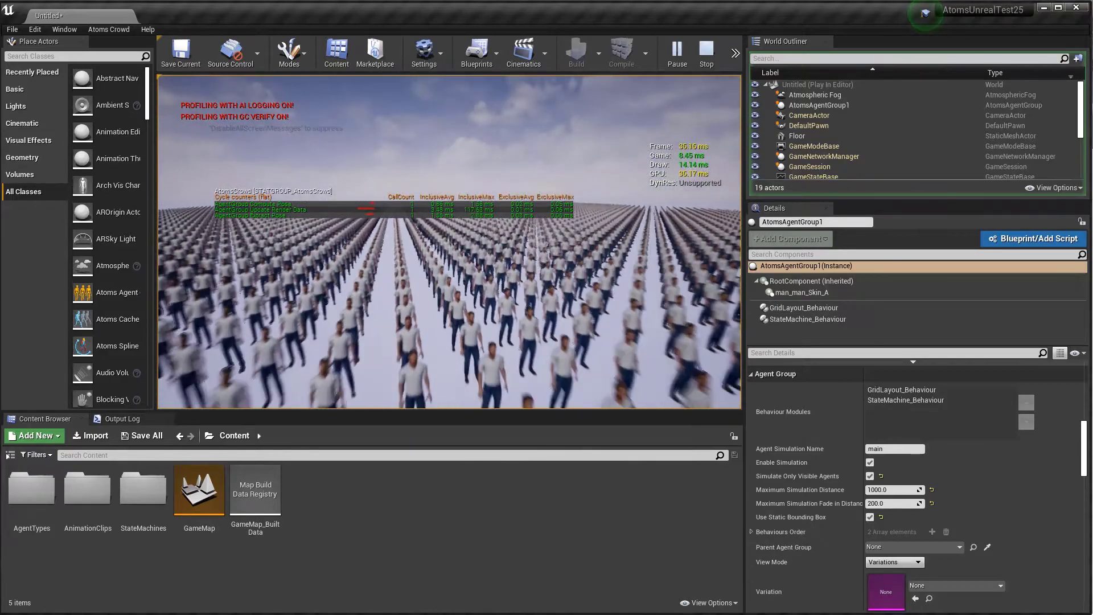
key(w)
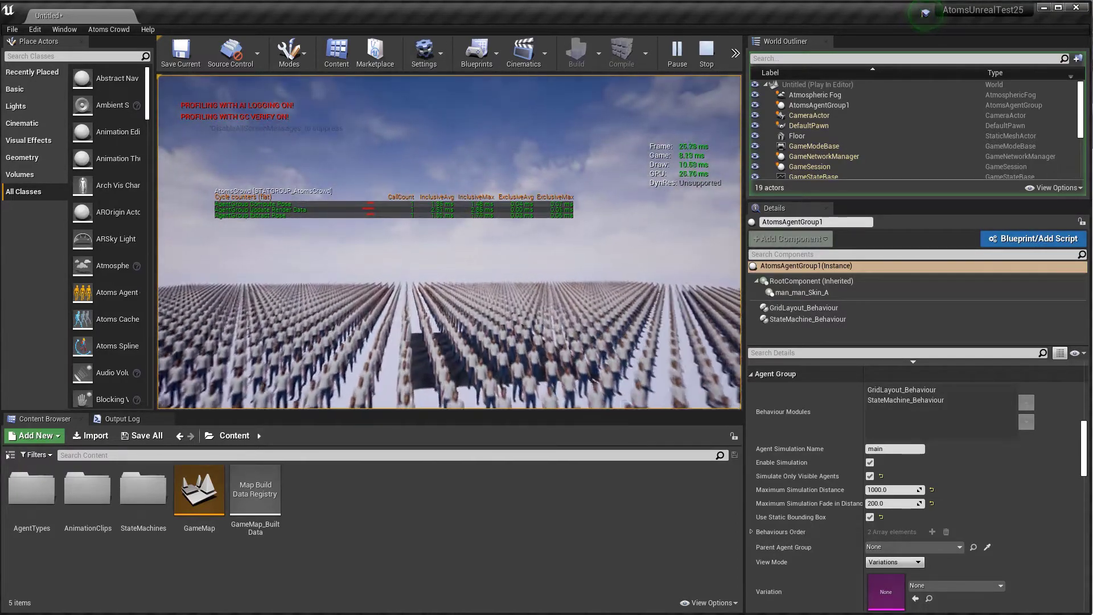
key(Escape)
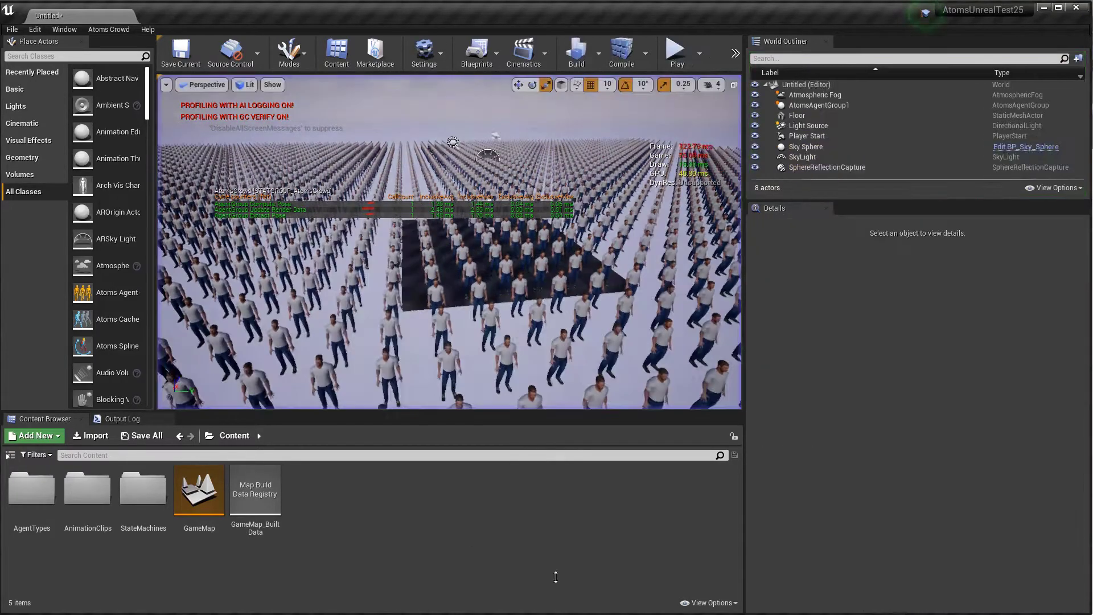
Step: Select AtomsAgentGroup1 and open the man_Skin_tshirt_GEO_MAT material from the AgentTypes folder
click(830, 105)
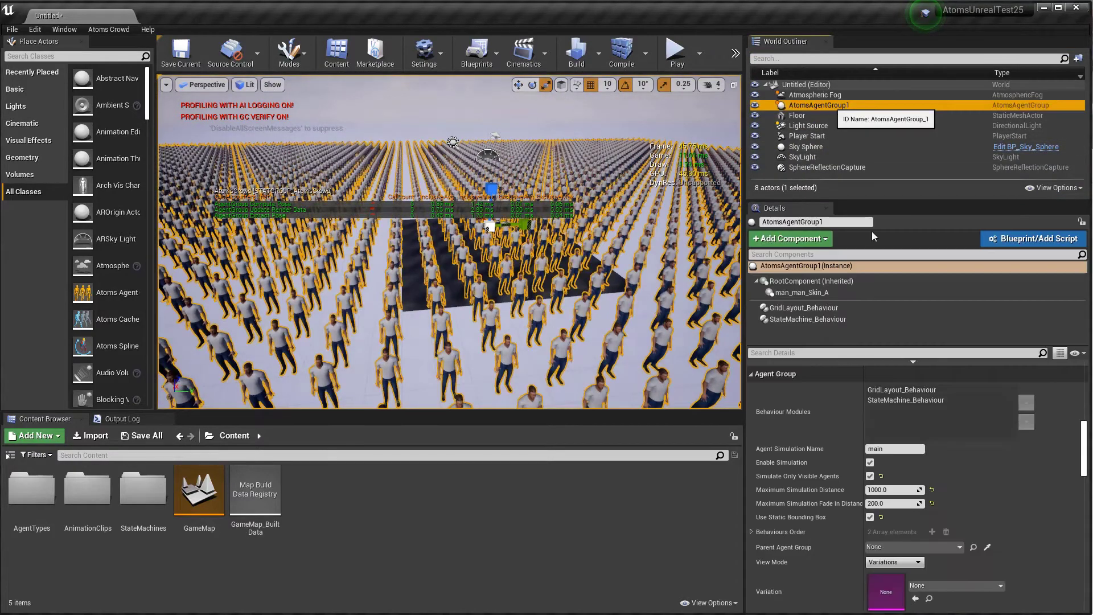
double_click(53, 477)
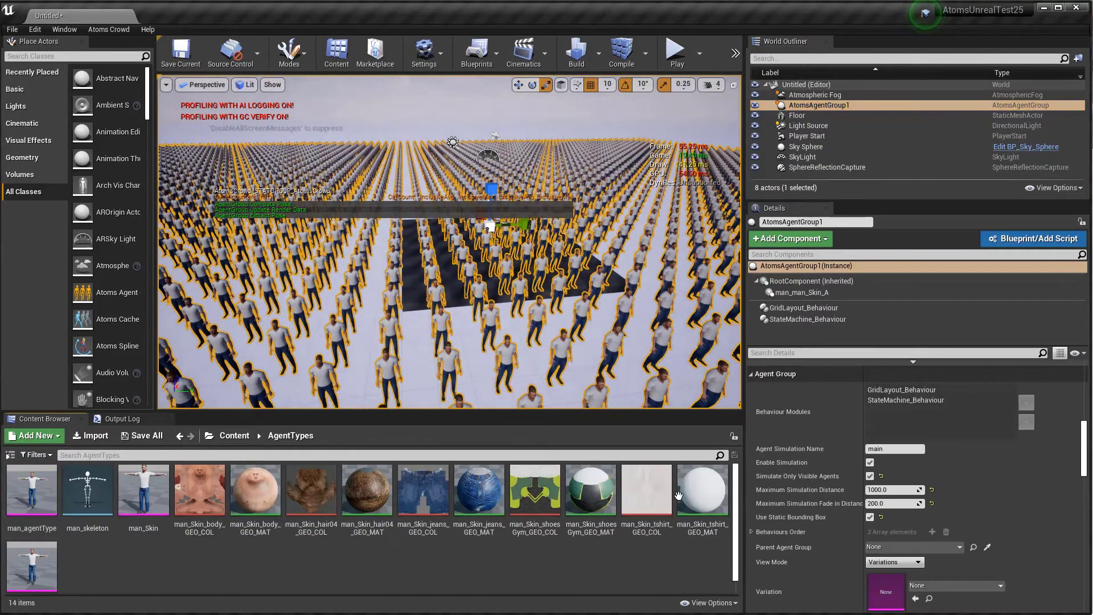
click(698, 501)
double_click(697, 501)
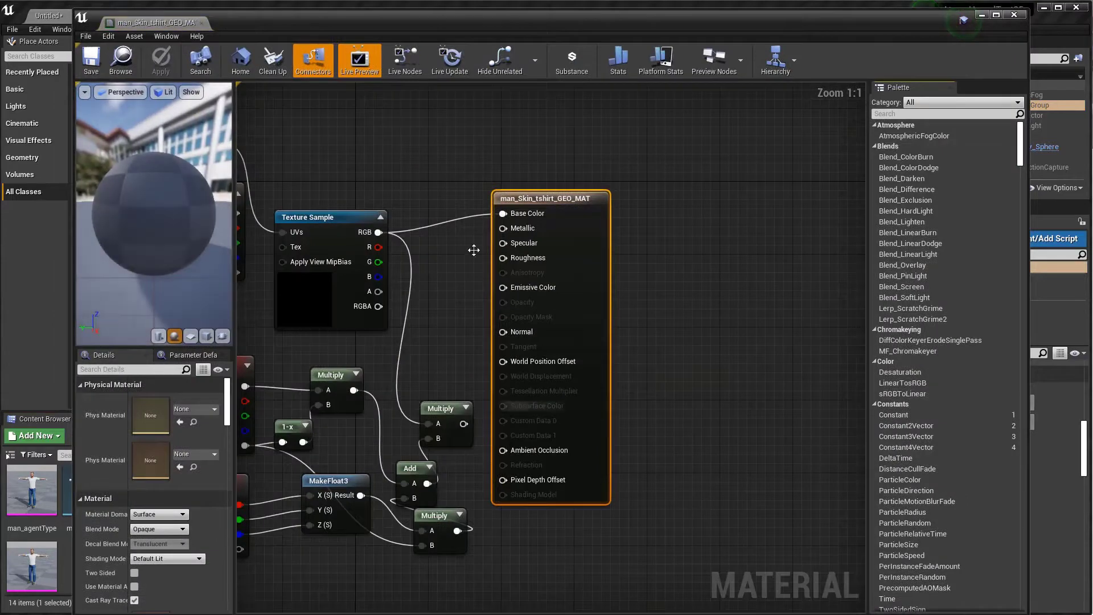
Step: Shift the Texture Sample node slightly upward in the material graph and add a PerInstanceFadeAmount node above it
right_drag(352, 211, 564, 428)
drag(564, 428, 572, 373)
right_click(505, 292)
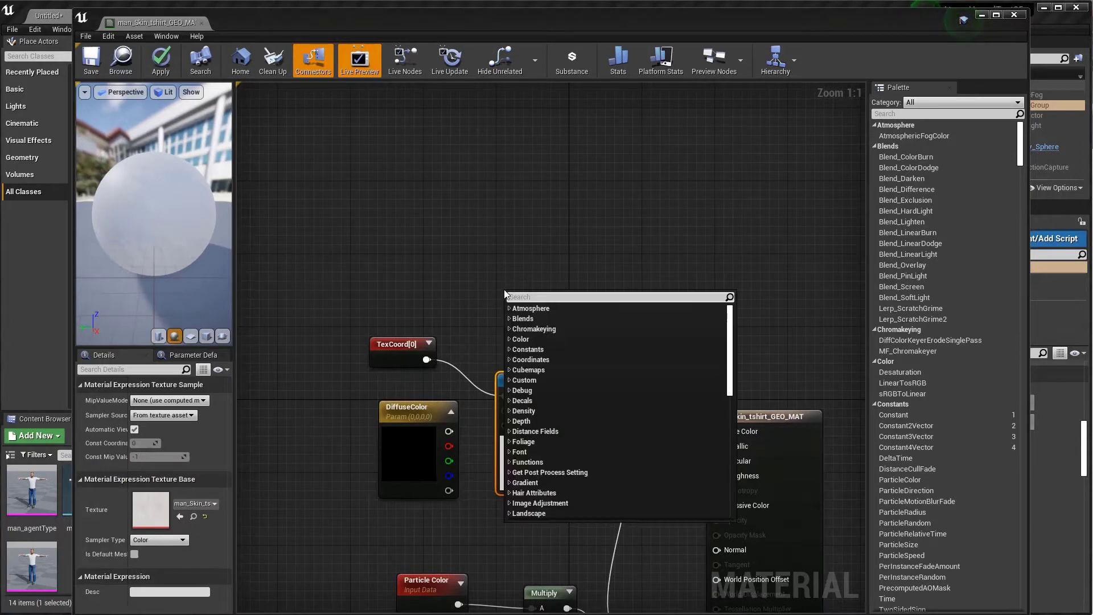
text(perin)
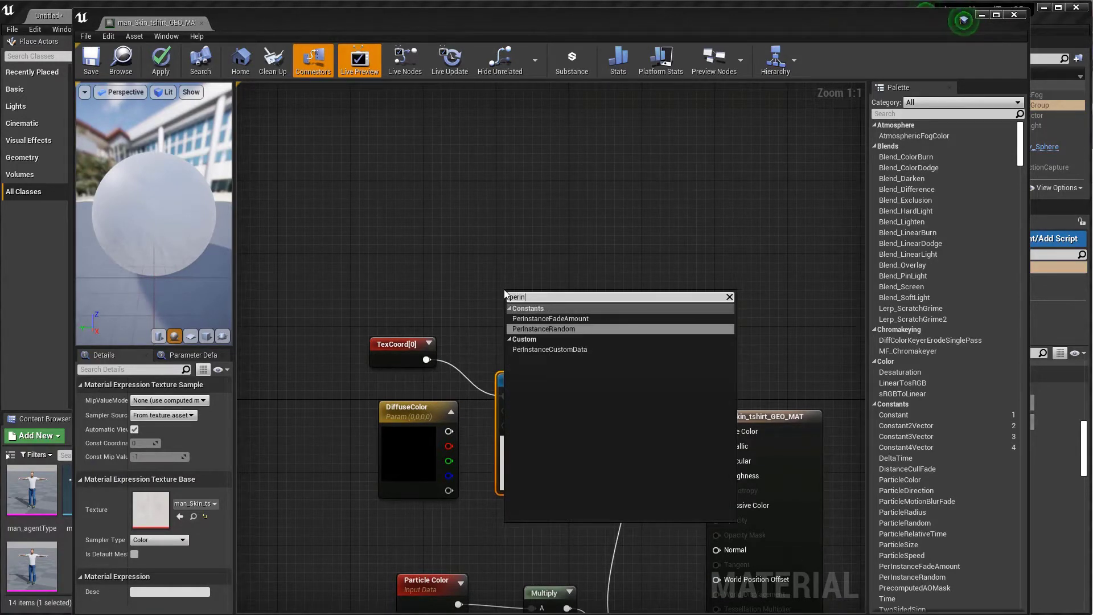
key(Up)
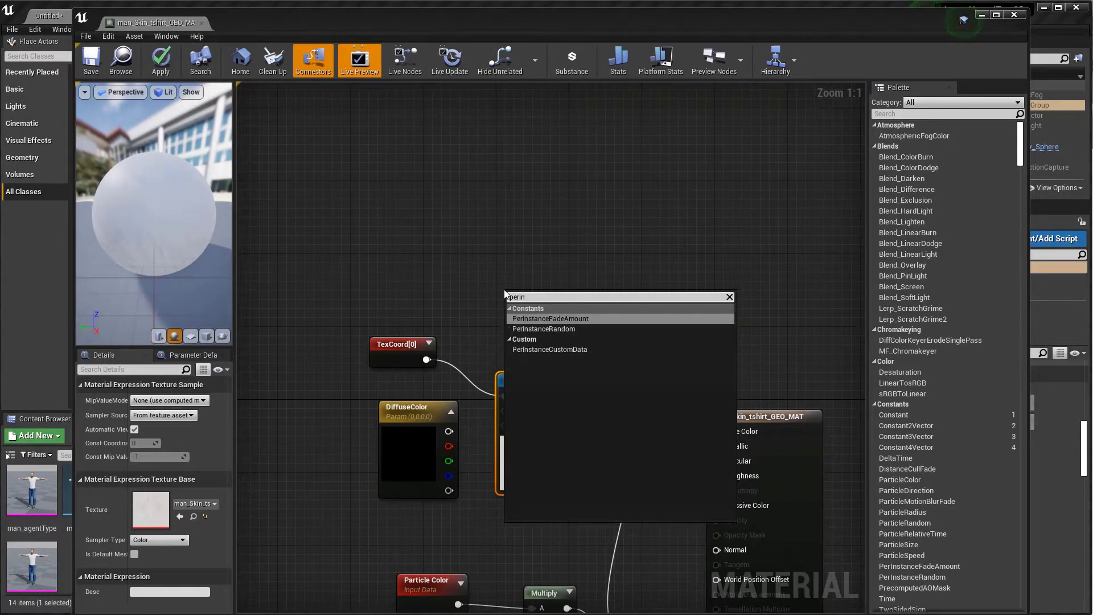
key(Return)
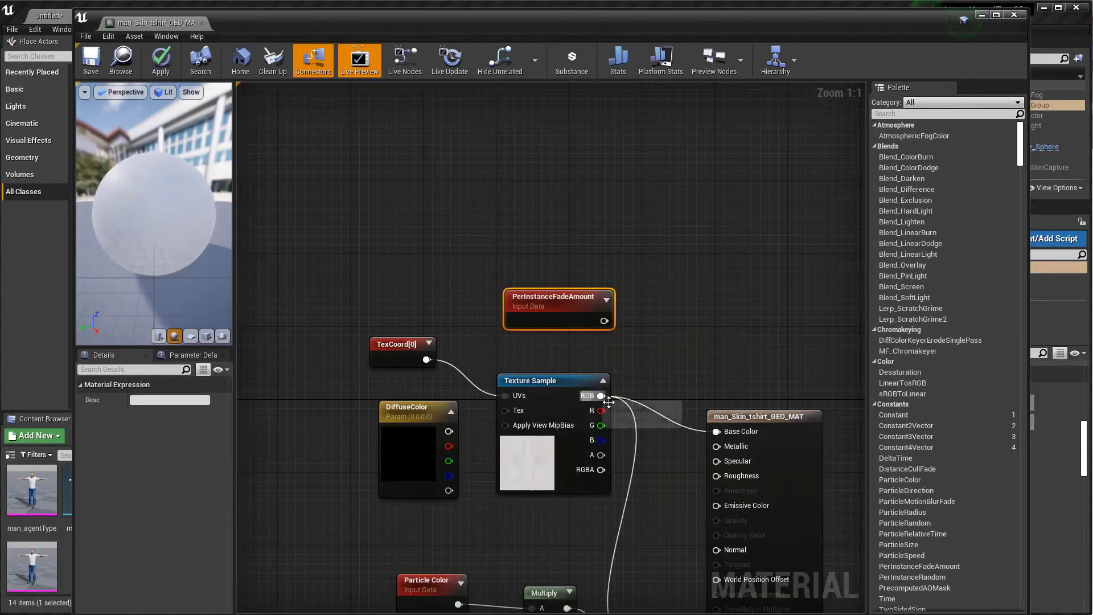
Step: Multiply the Texture Sample's RGB by PerInstanceFadeAmount into Base Color, and save and close the T-shirt material
drag(601, 396, 672, 354)
text(multi)
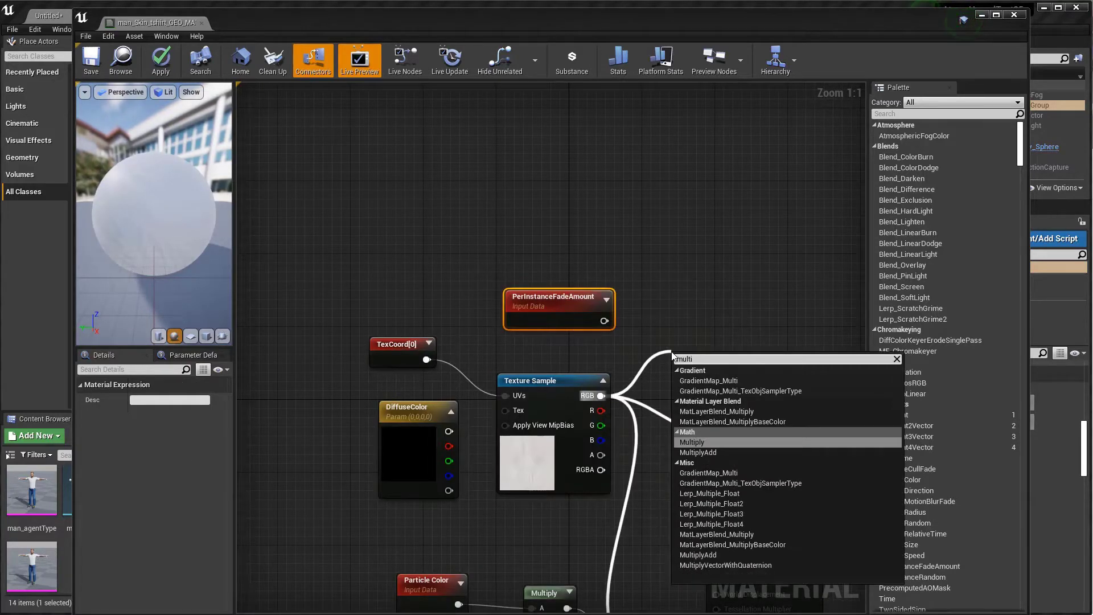
key(Return)
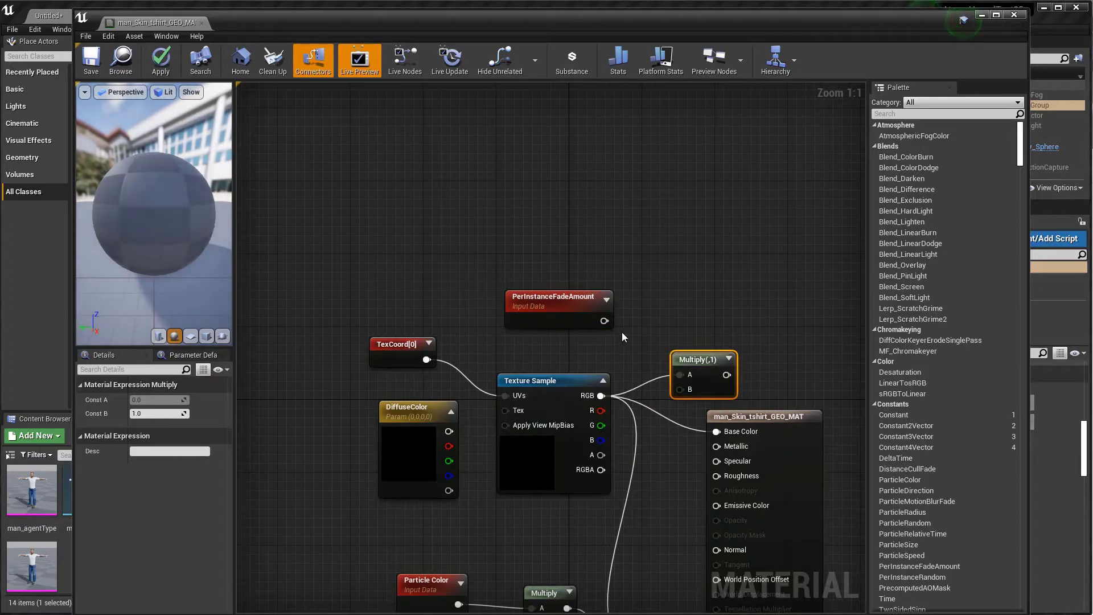
drag(671, 395, 717, 436)
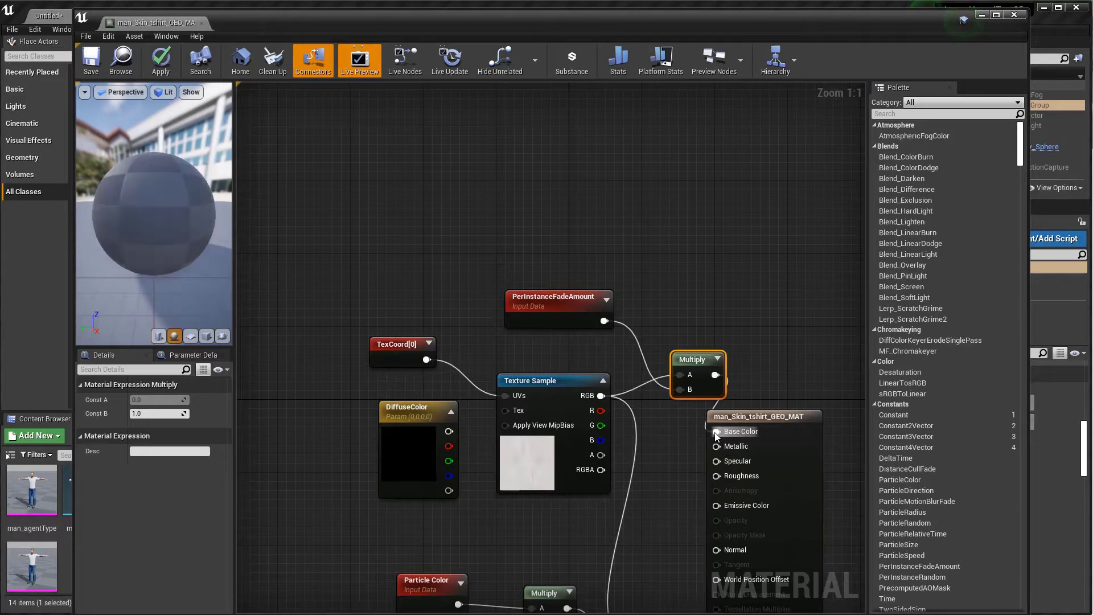
click(94, 68)
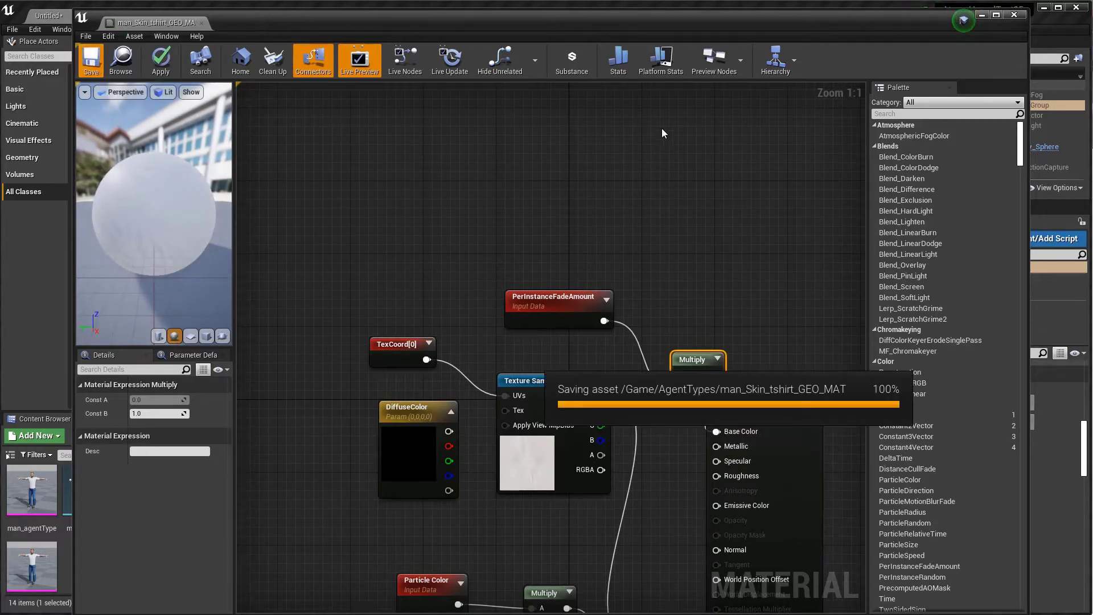
click(1015, 15)
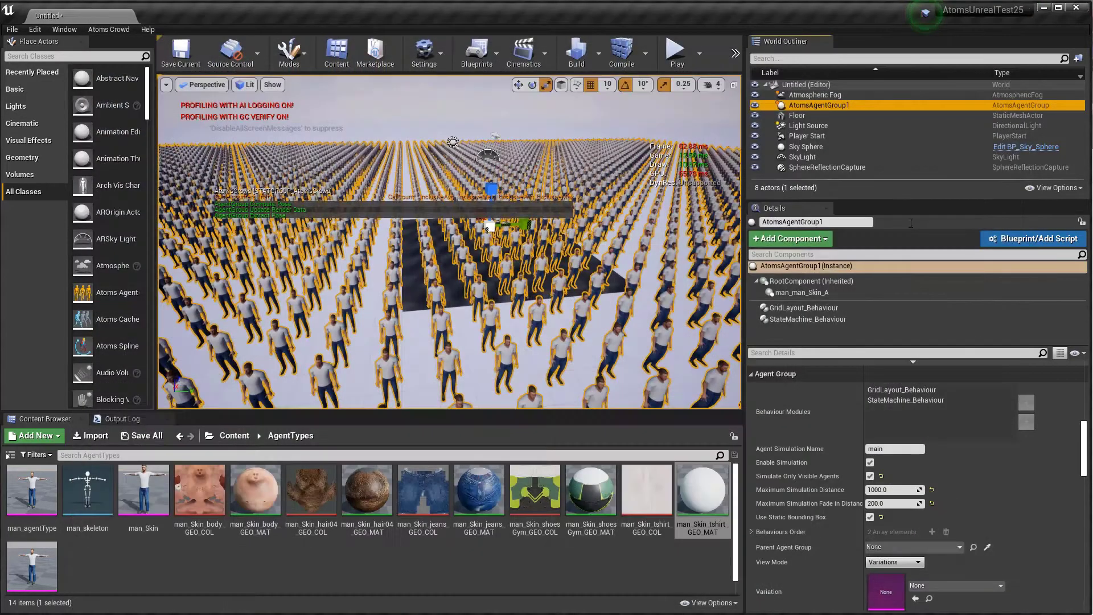
Step: Play the level and fly back over the crowd to examine how shirt colour shows the simulation fade by distance, ending the session when done
click(681, 54)
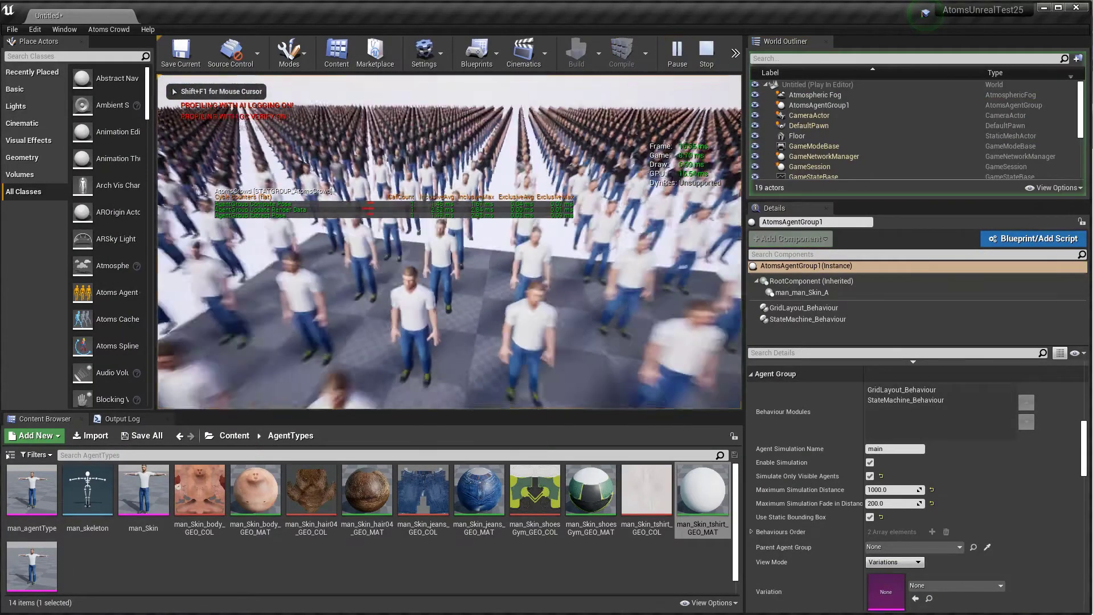
key(s)
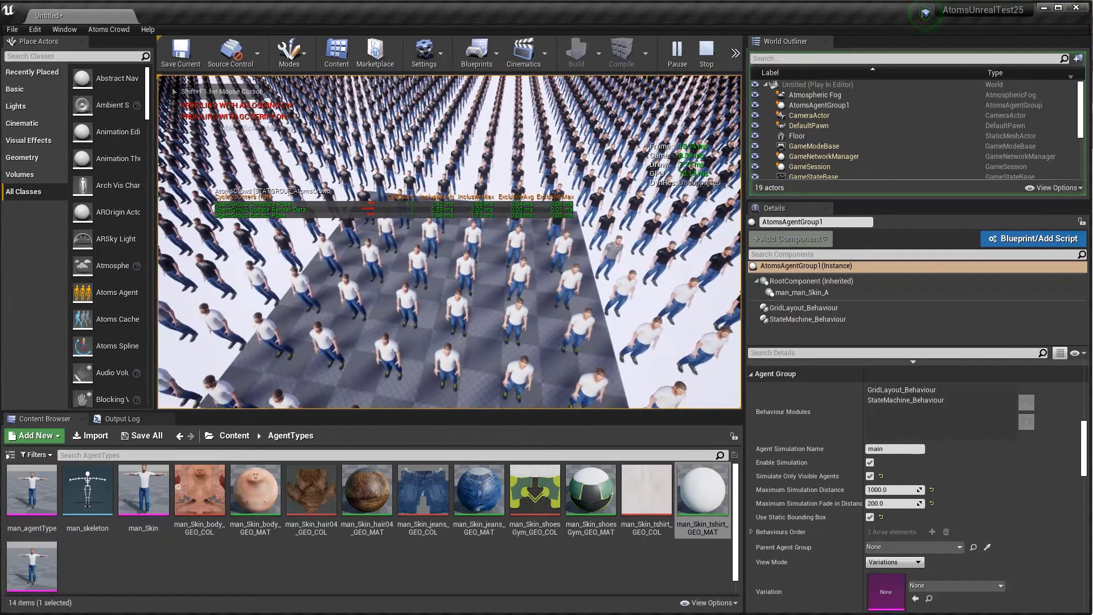
key(s)
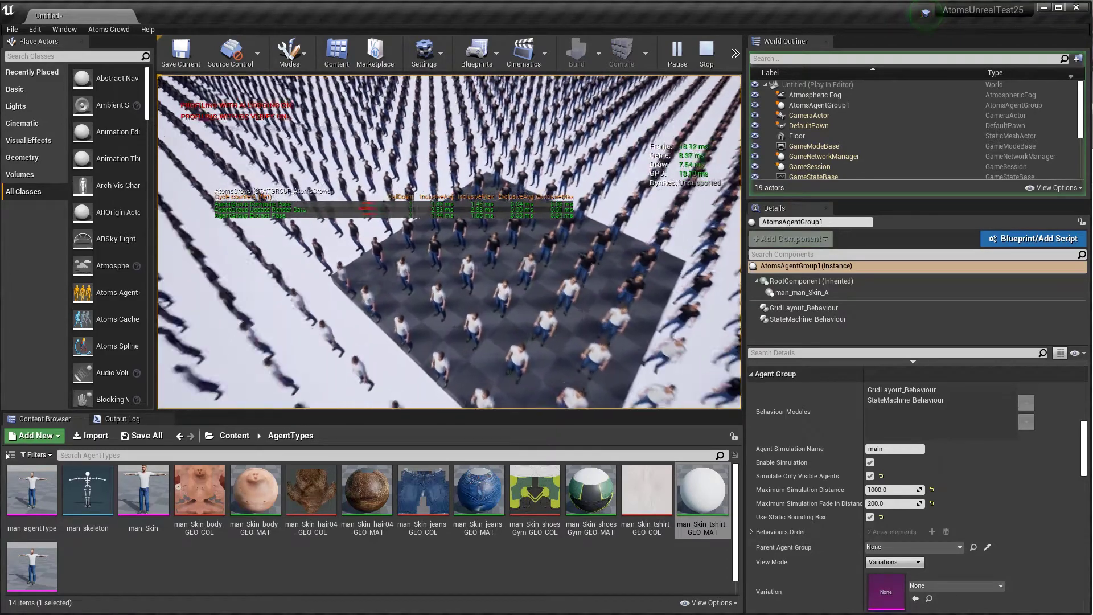
key(s)
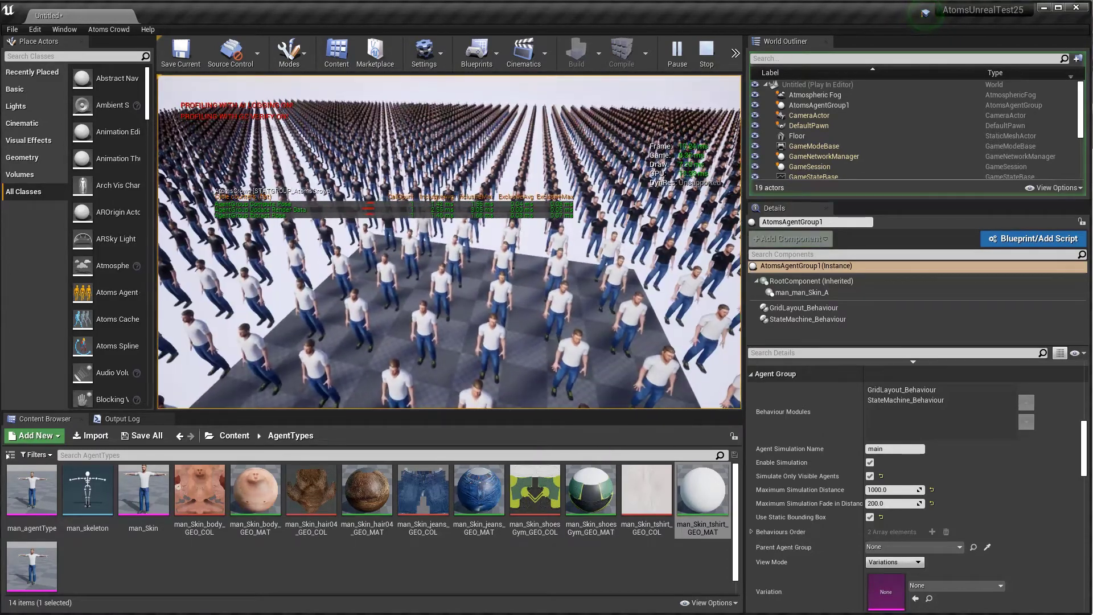
key(s)
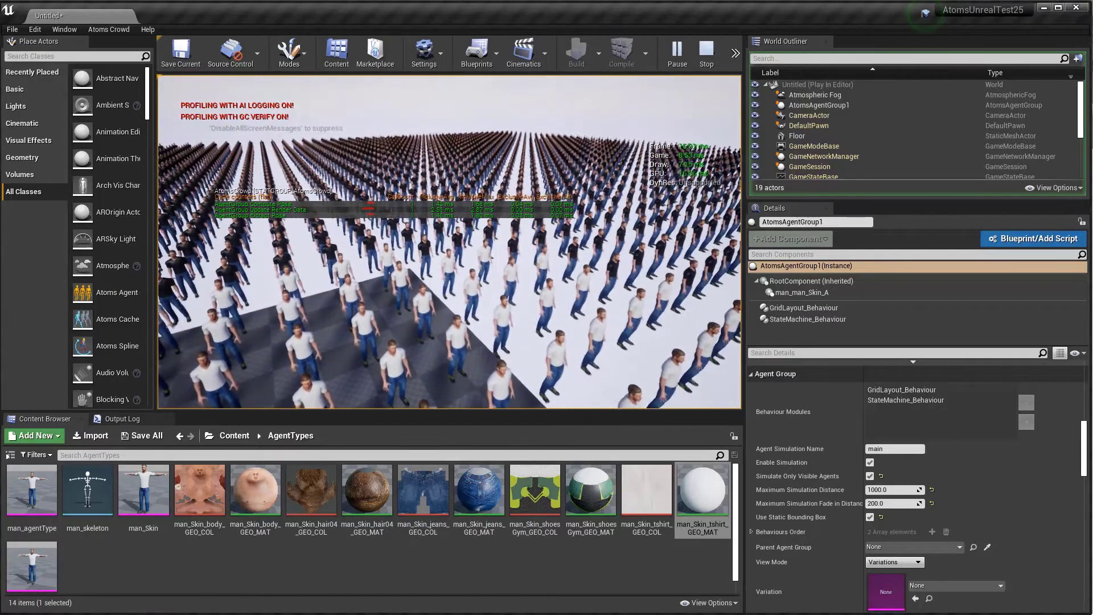
key(s)
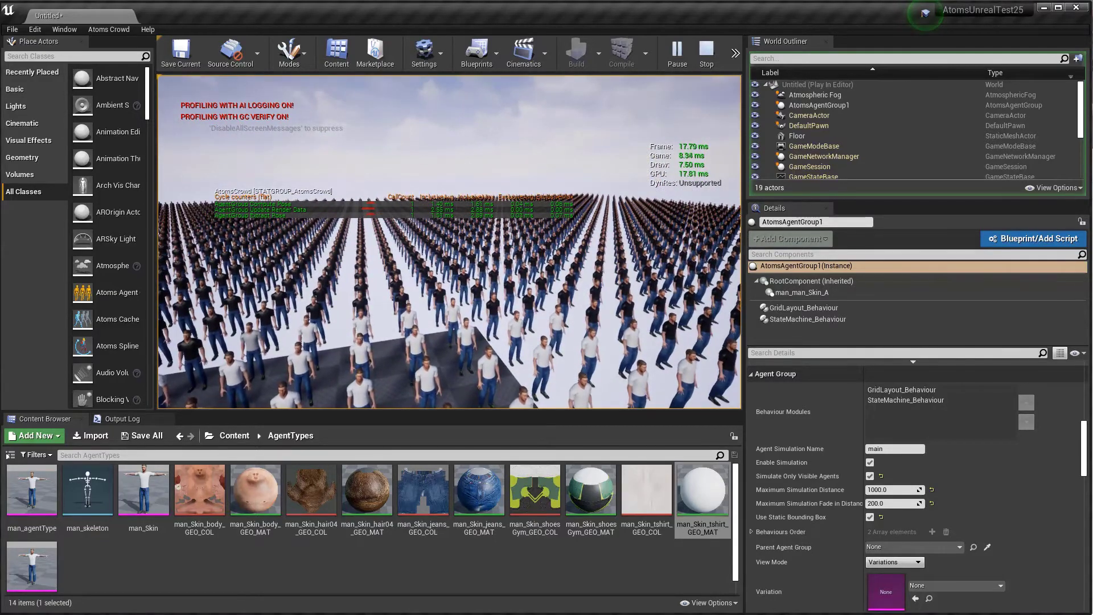
key(s)
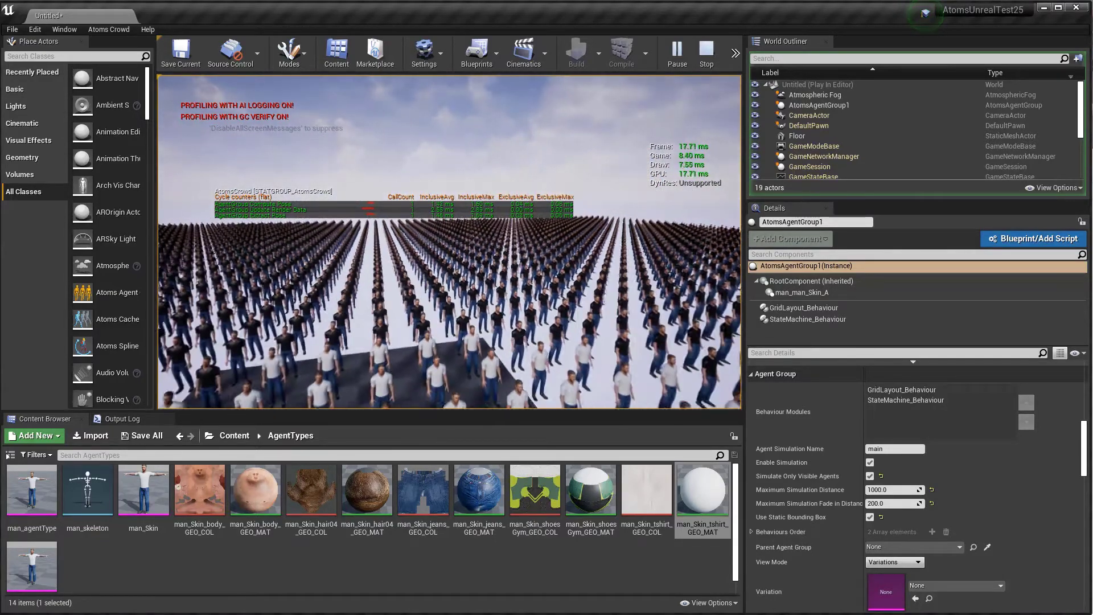
key(s)
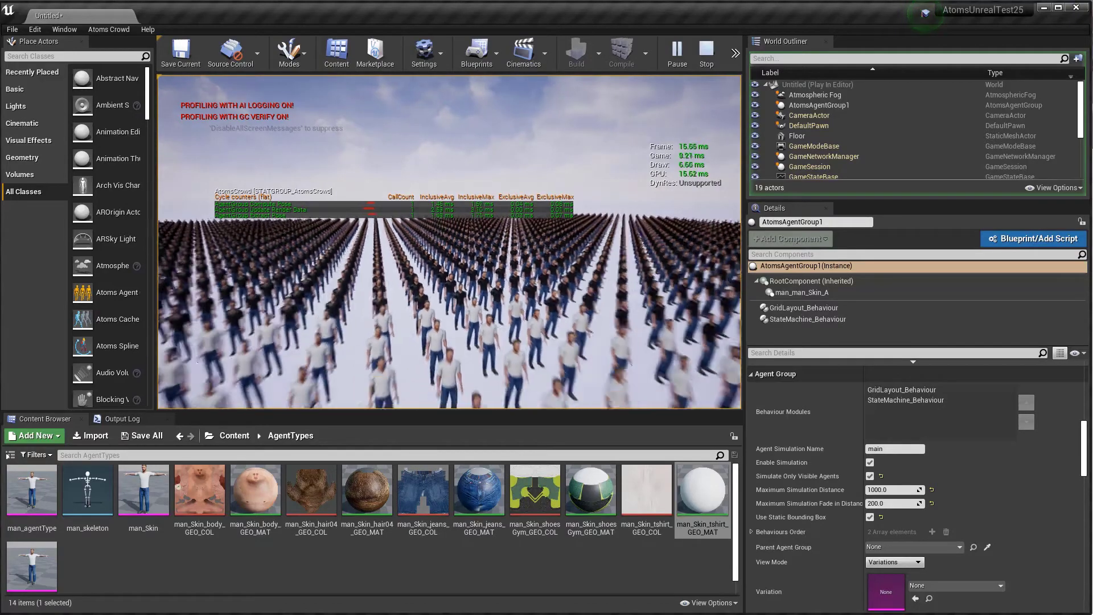
key(s)
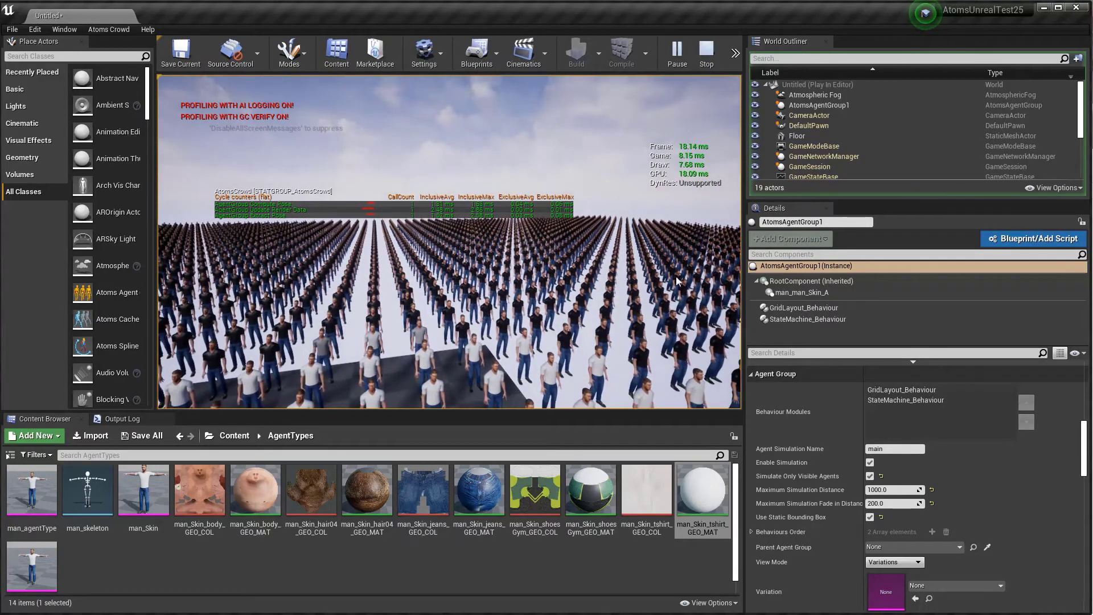
key(Escape)
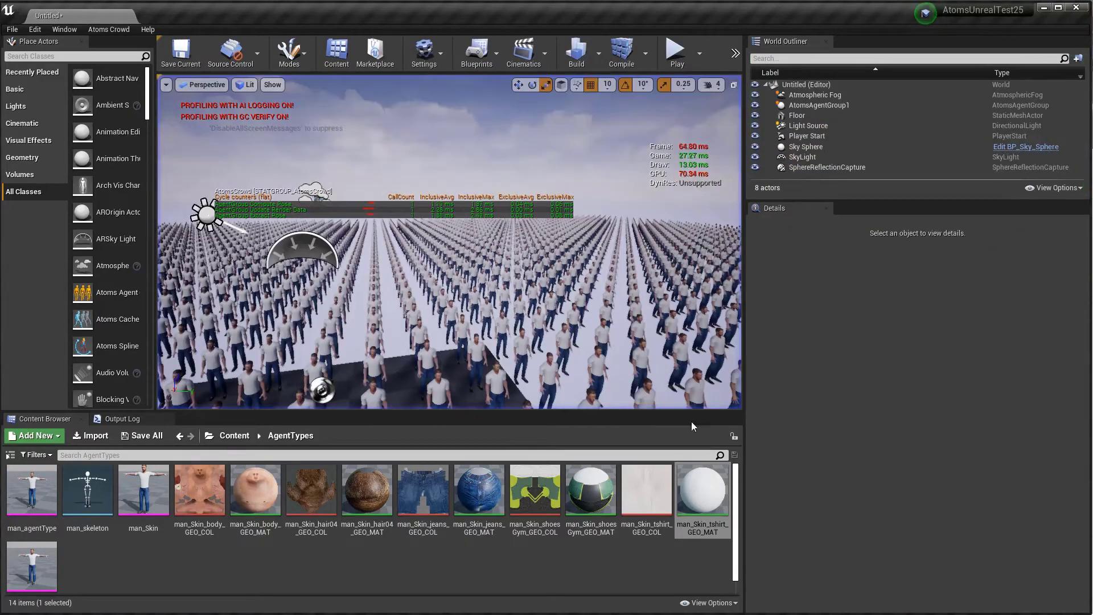
Step: Set AtomsAgentGroup1's Maximum Simulation Fade in Distance to 800
click(810, 106)
click(886, 503)
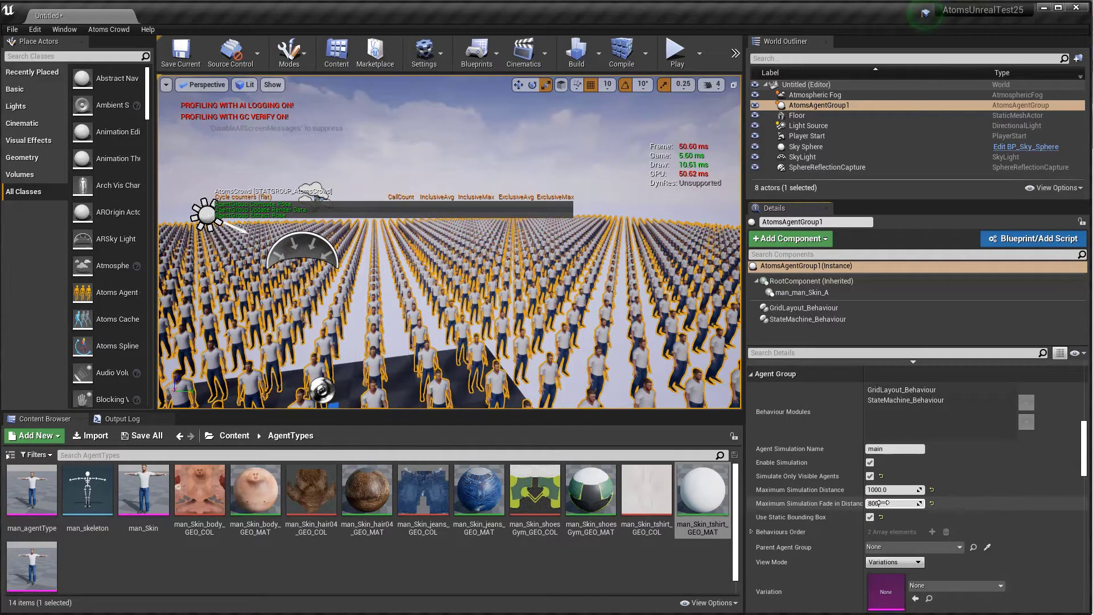
key(Return)
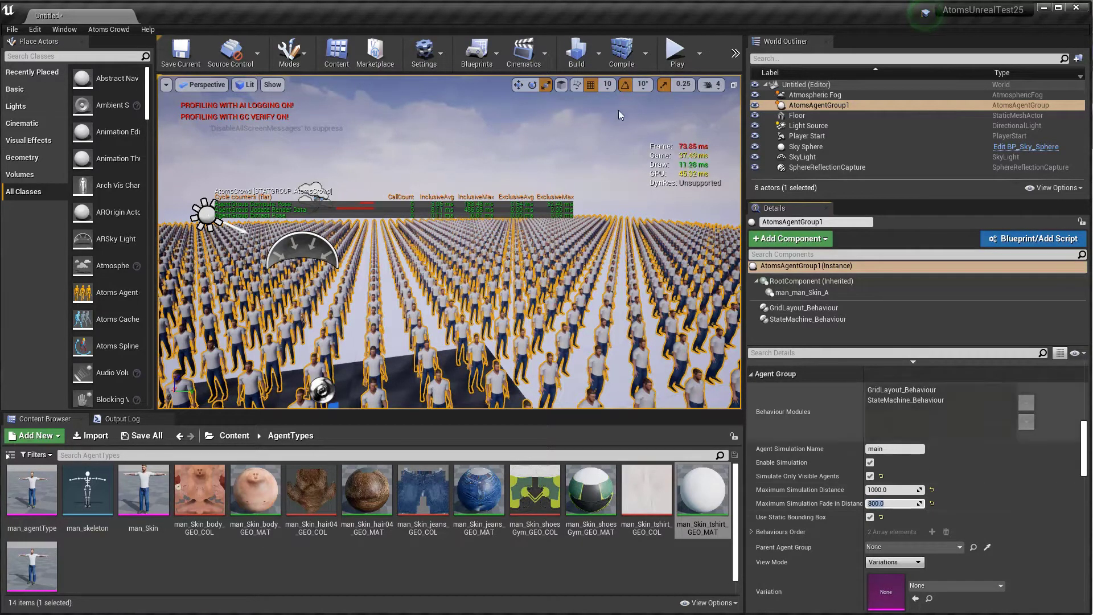
Step: Play the level and fly around the crowd to examine how gradually the shirts fade from white to black by distance, ending the session when done
click(676, 54)
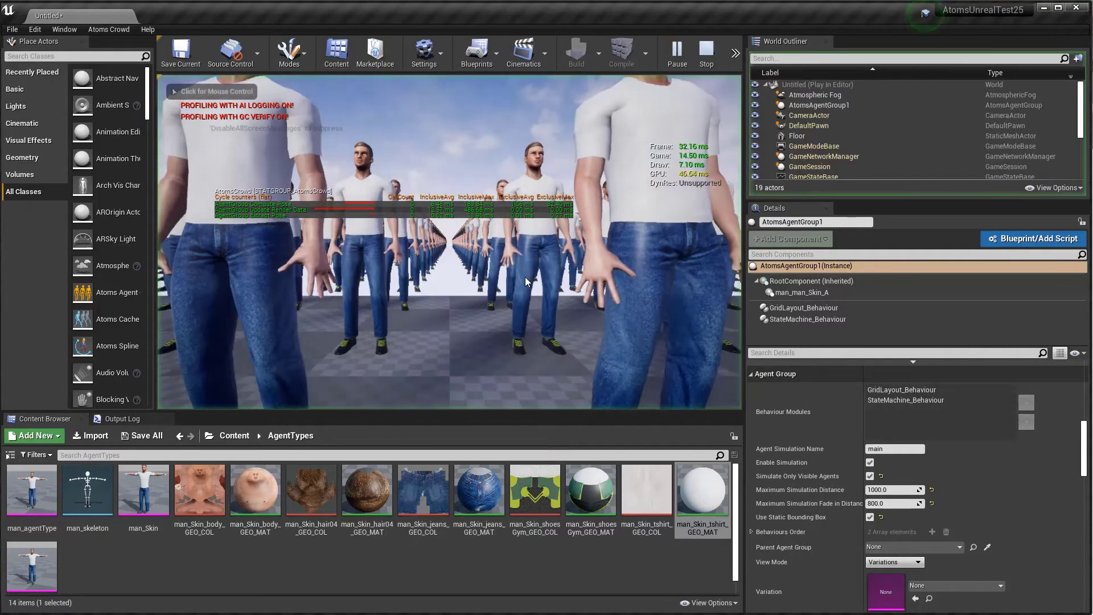
key(w)
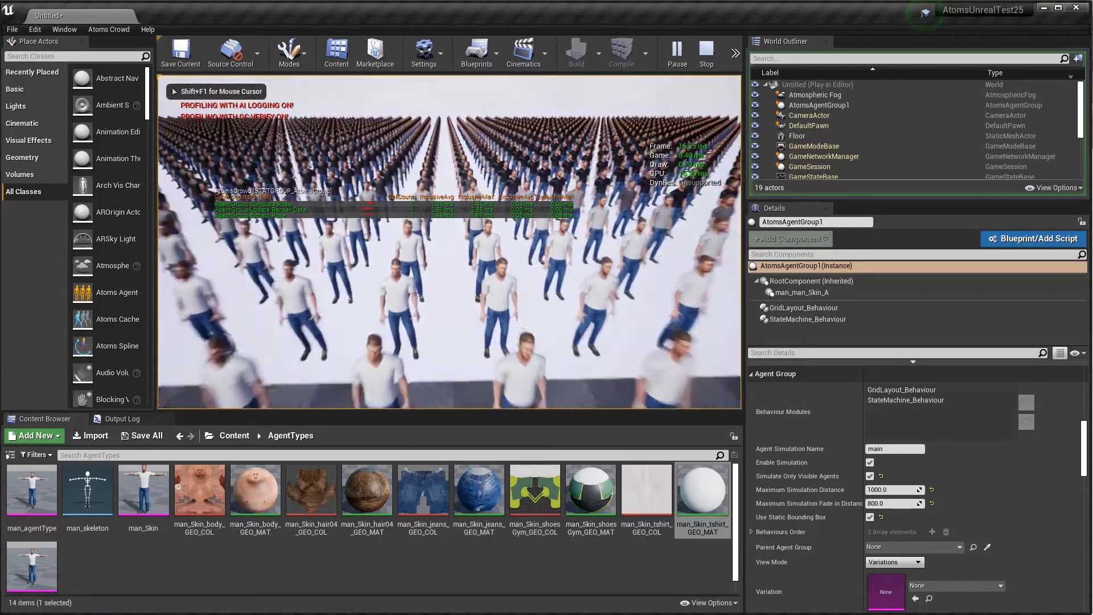
key(w)
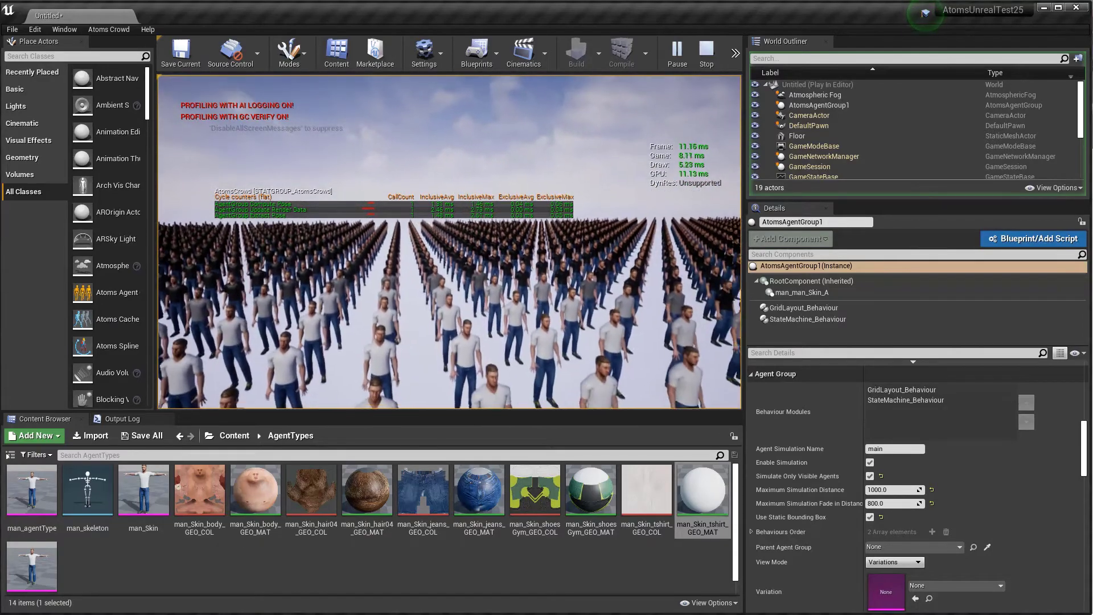
key(w)
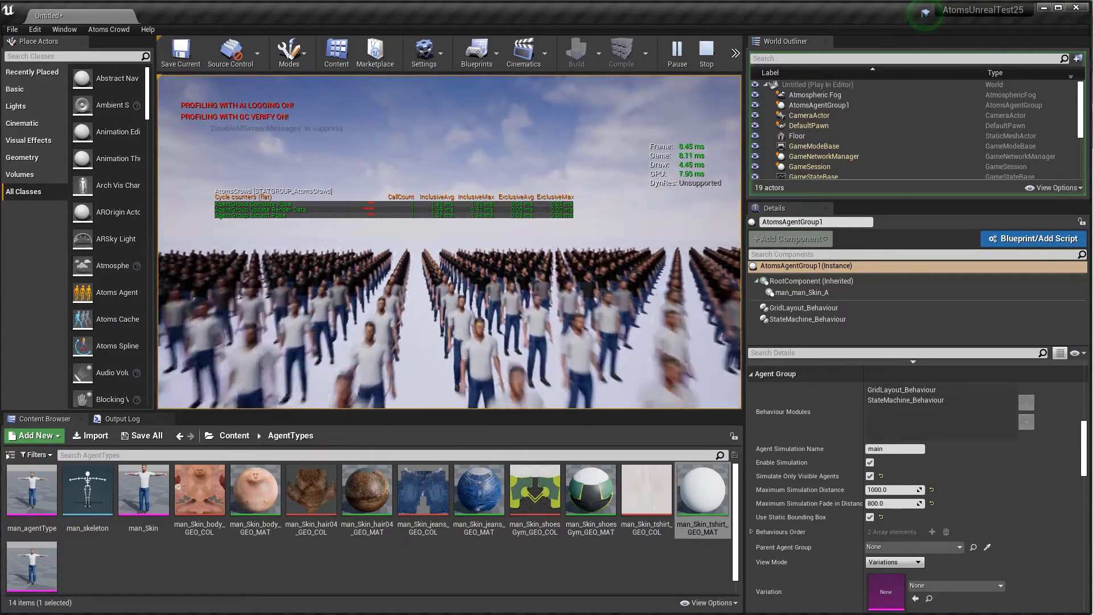
key(w)
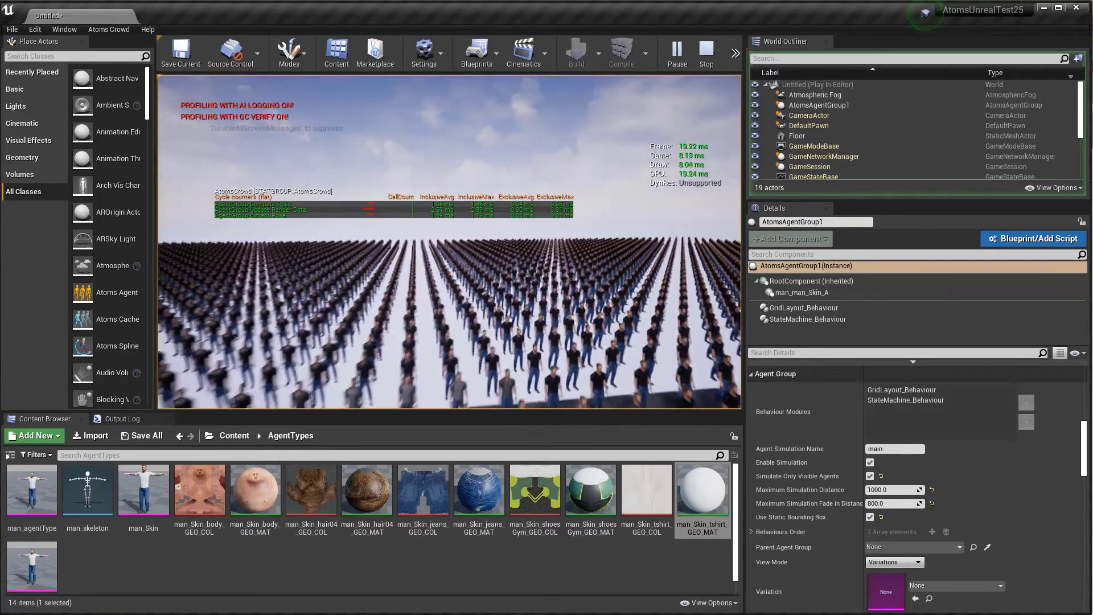
key(w)
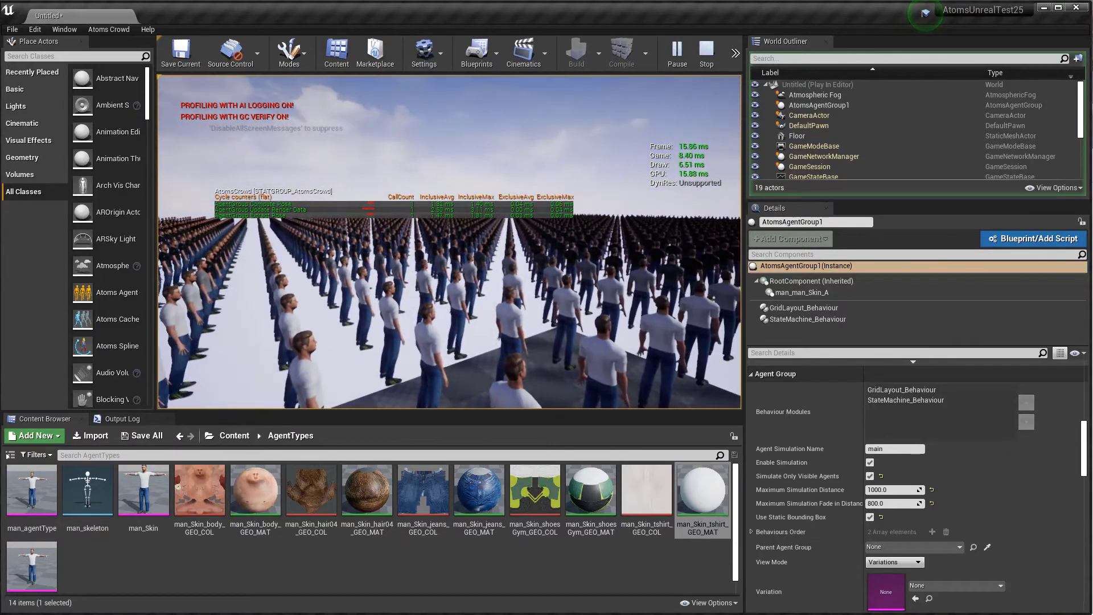
key(Escape)
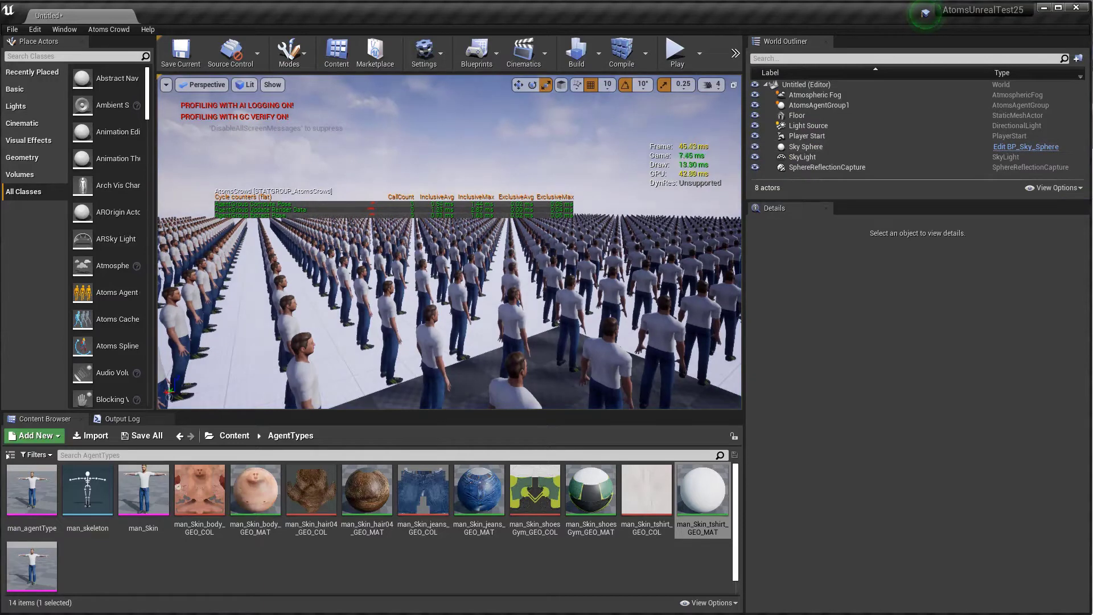
Step: Select AtomsAgentGroup1 and turn on Enable Tick Interval in its Agent Group settings
click(683, 311)
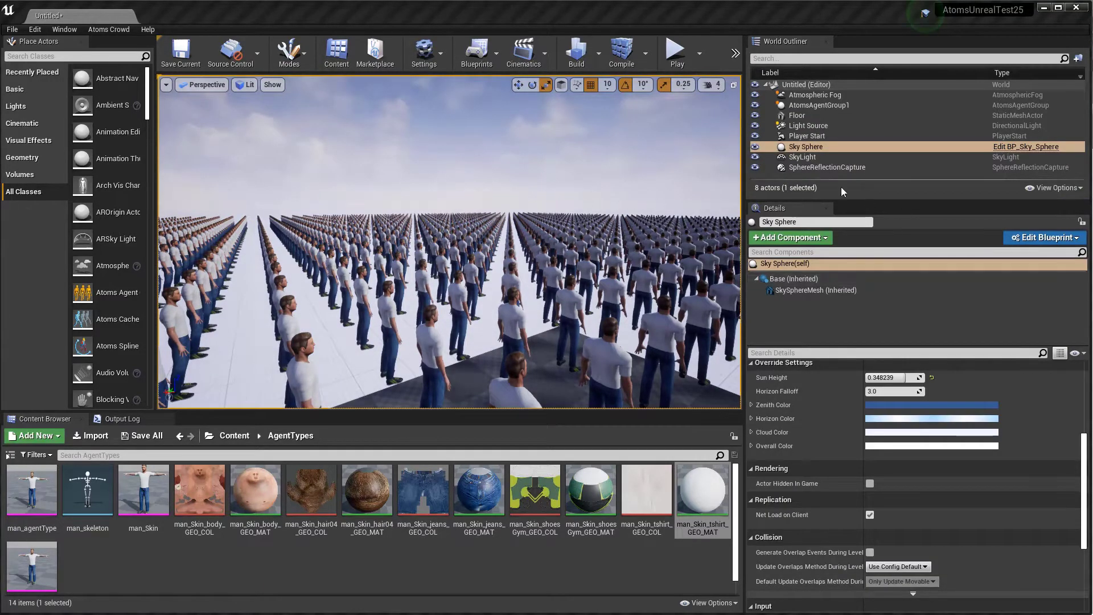
click(824, 107)
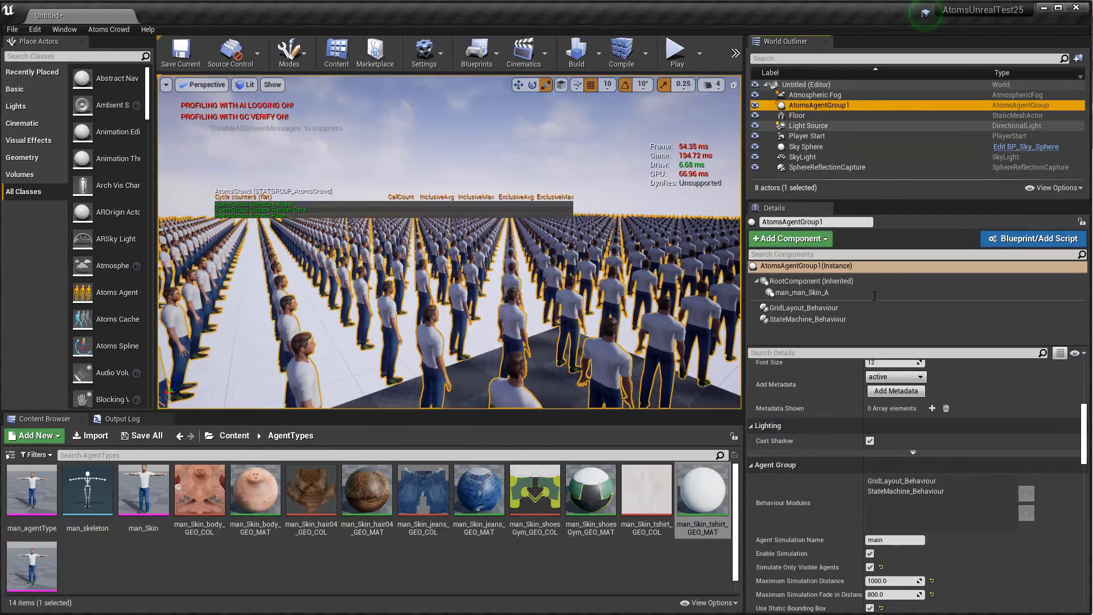
scroll(776, 497, down, 8)
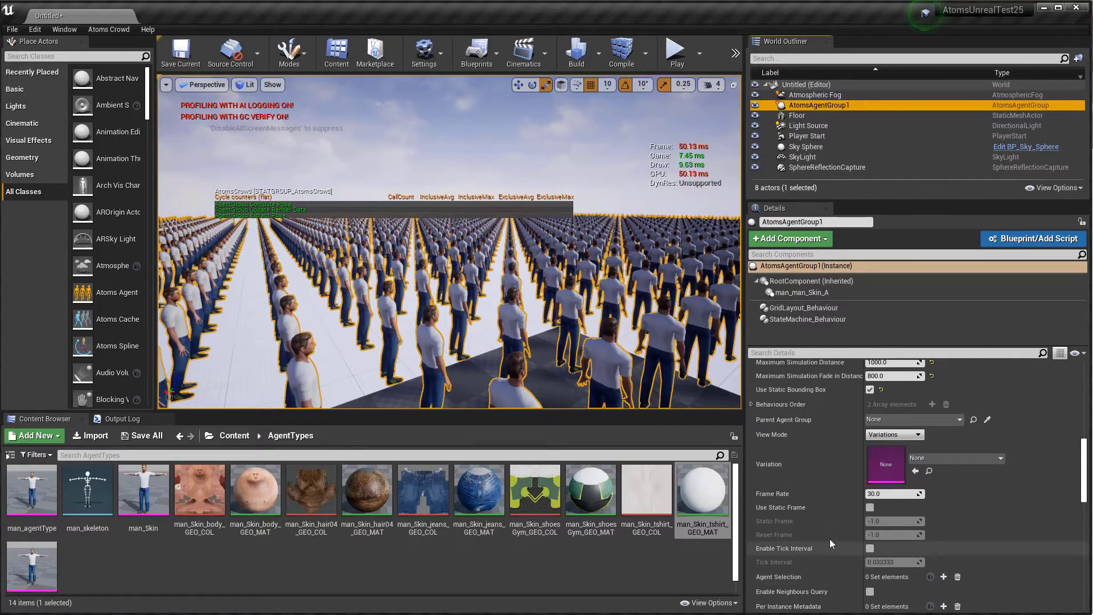
click(870, 549)
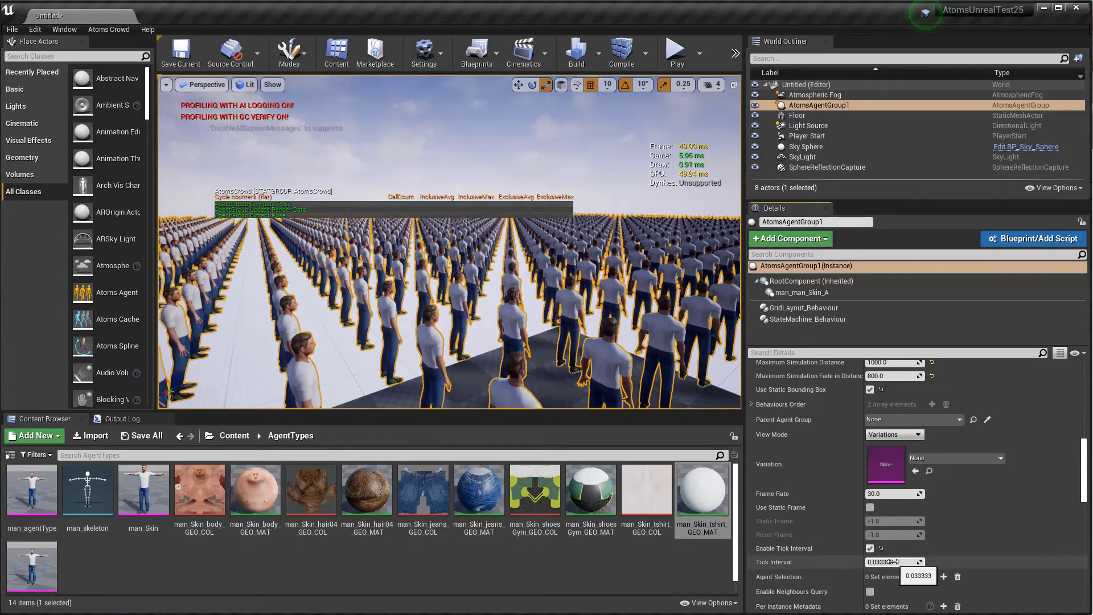
Step: Play the level, fly back over the crowd and show the frame rate with the console command stat FPS, ending the session when done
click(677, 57)
click(611, 179)
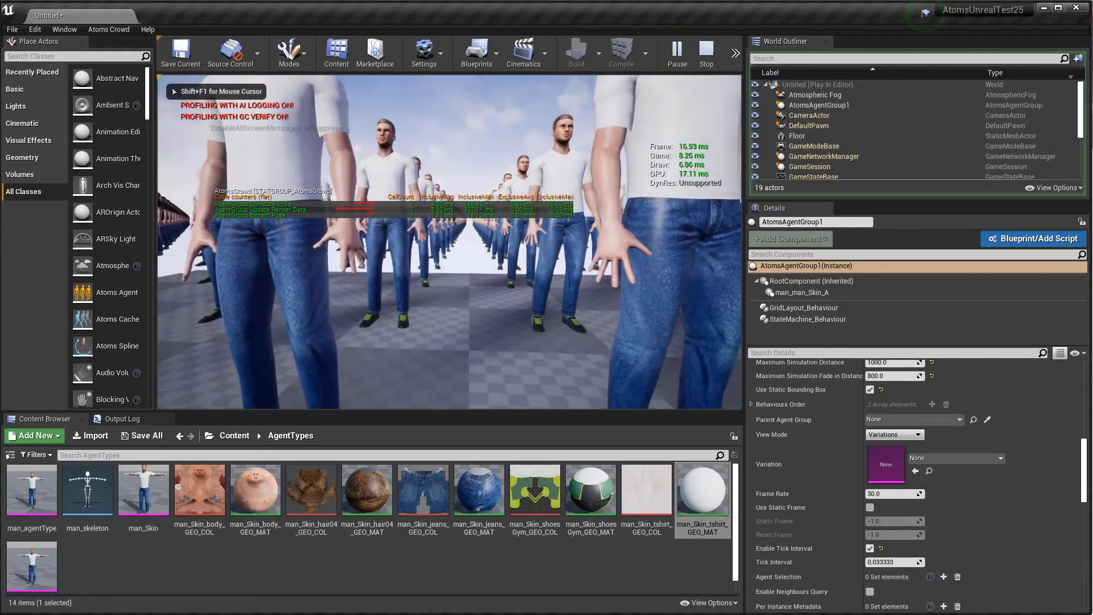
key(s)
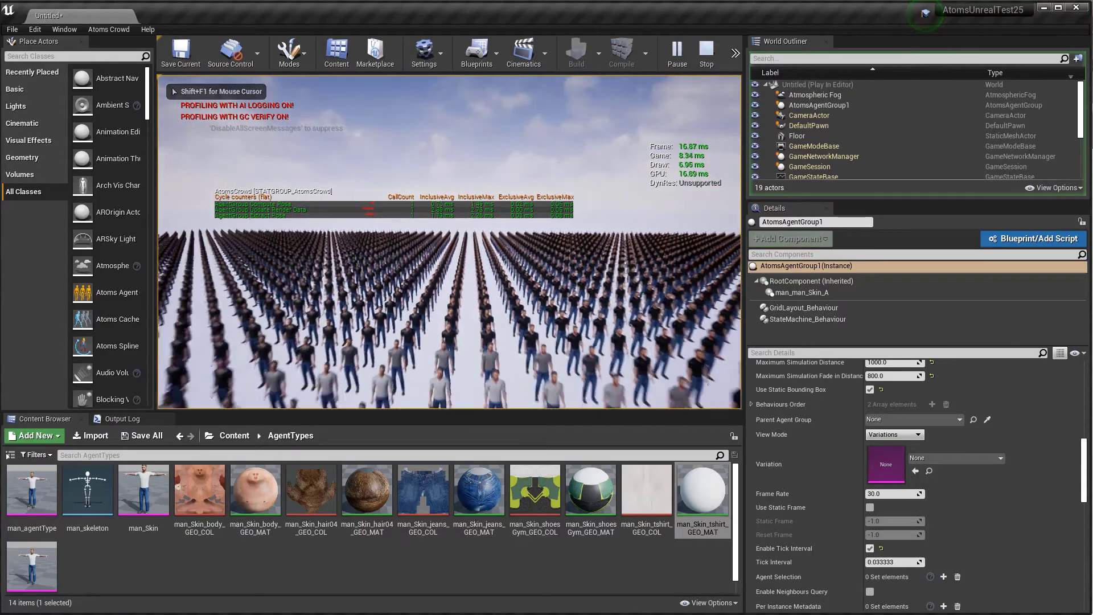
key(s)
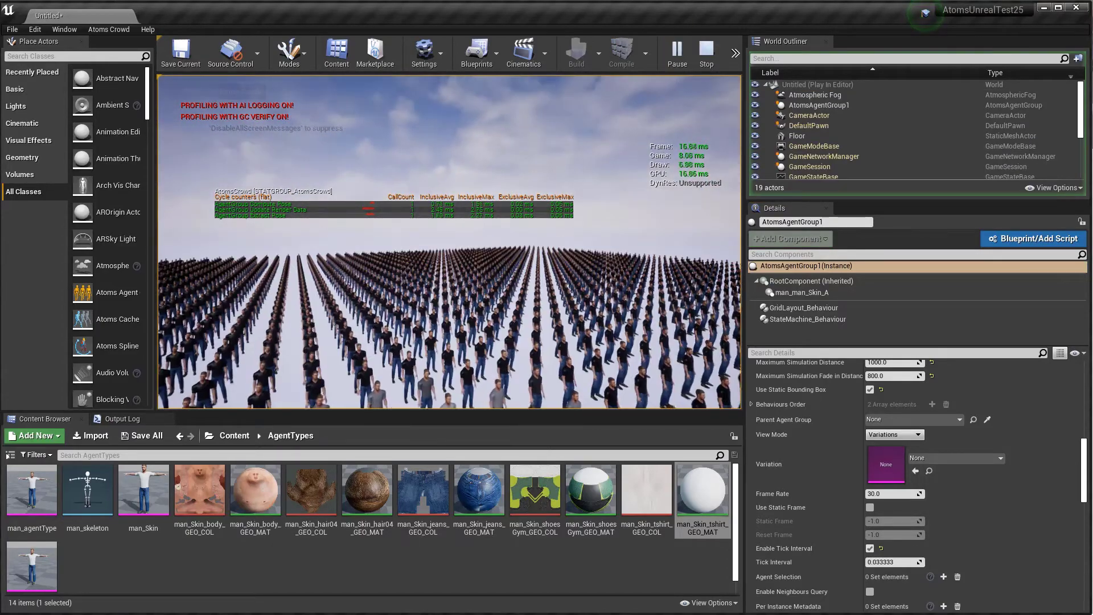
key(grave)
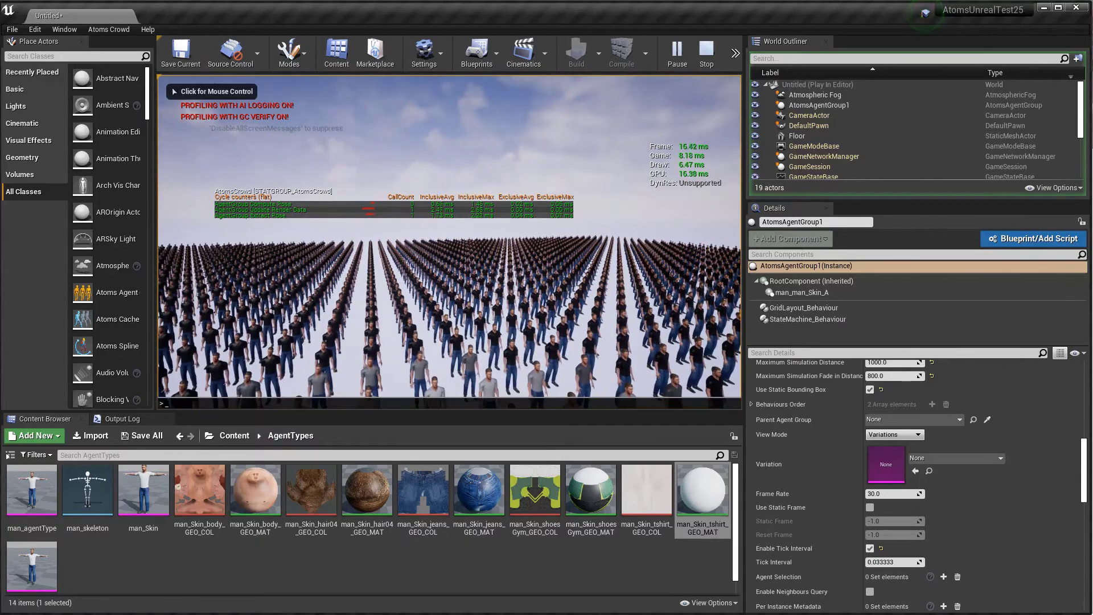
text(stat AI)
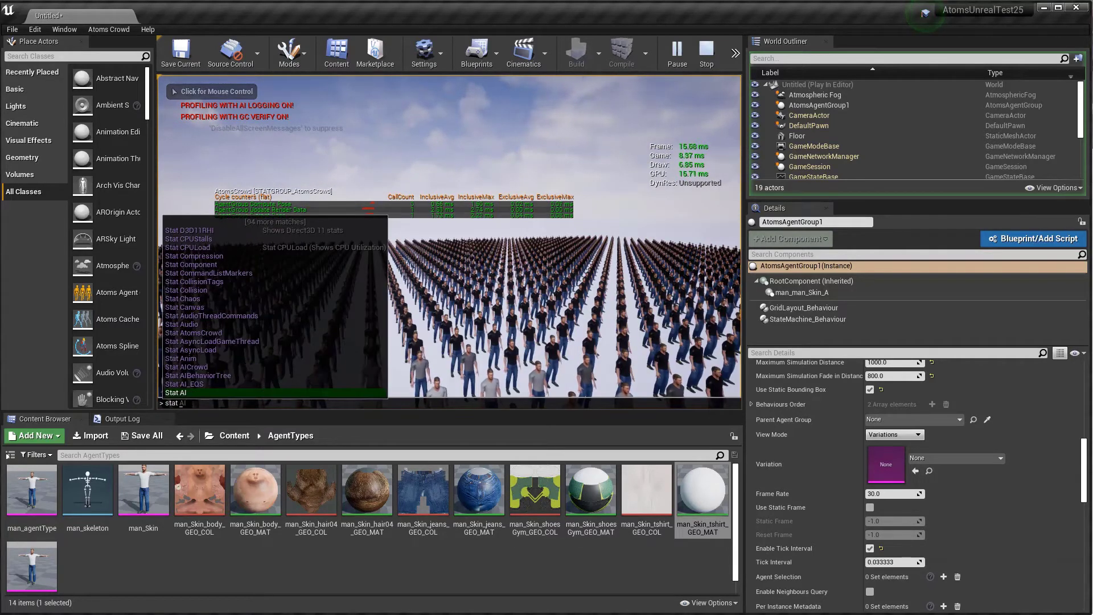
key(BackSpace)
key(BackSpace)
text(FPS)
key(Return)
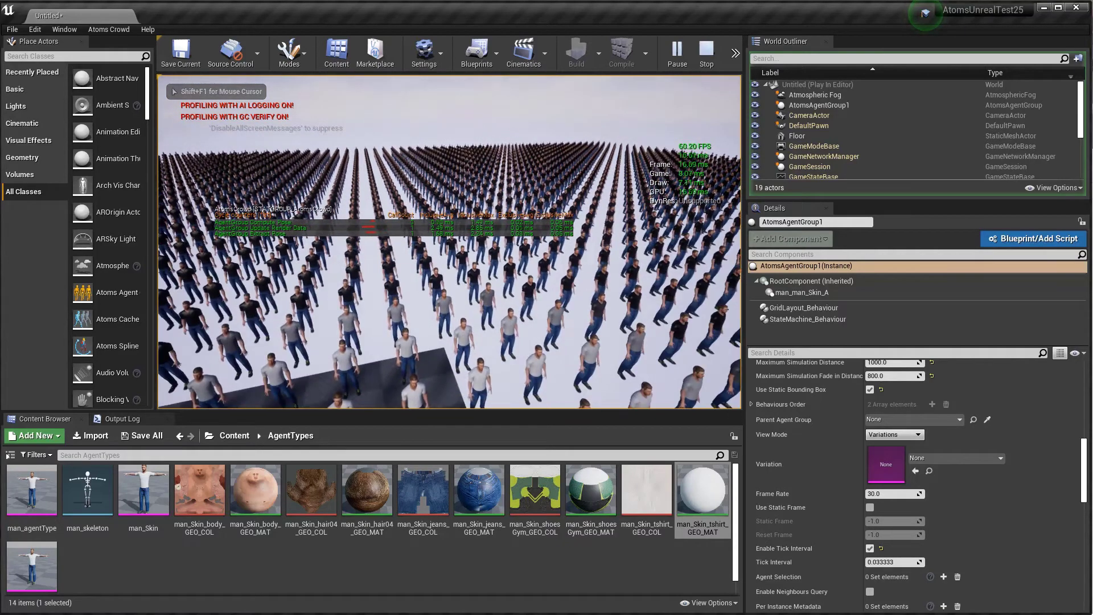
key(Escape)
Step: Turn off Simulate Only Visible Agents and Use Static Bounding Box on AtomsAgentGroup1, and briefly play the level to check the frame rate
click(815, 105)
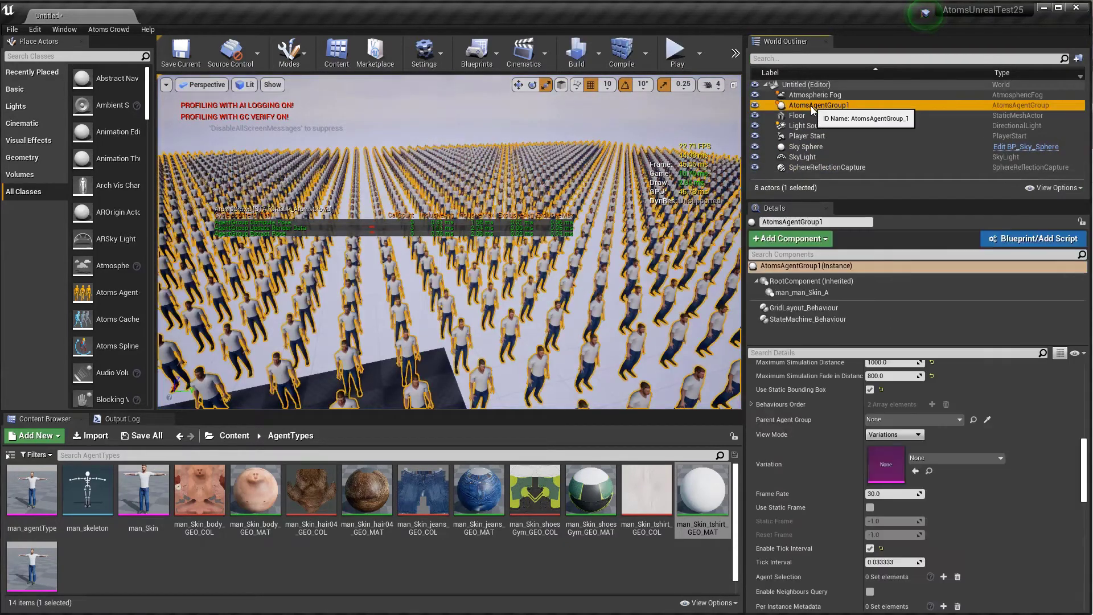
scroll(849, 456, up, 3)
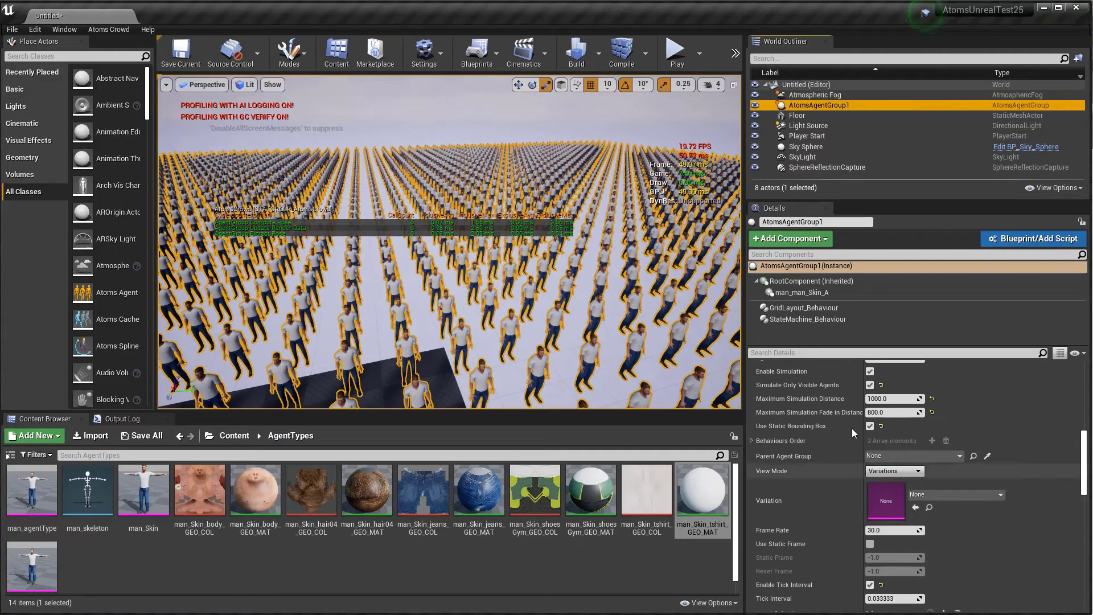
click(870, 385)
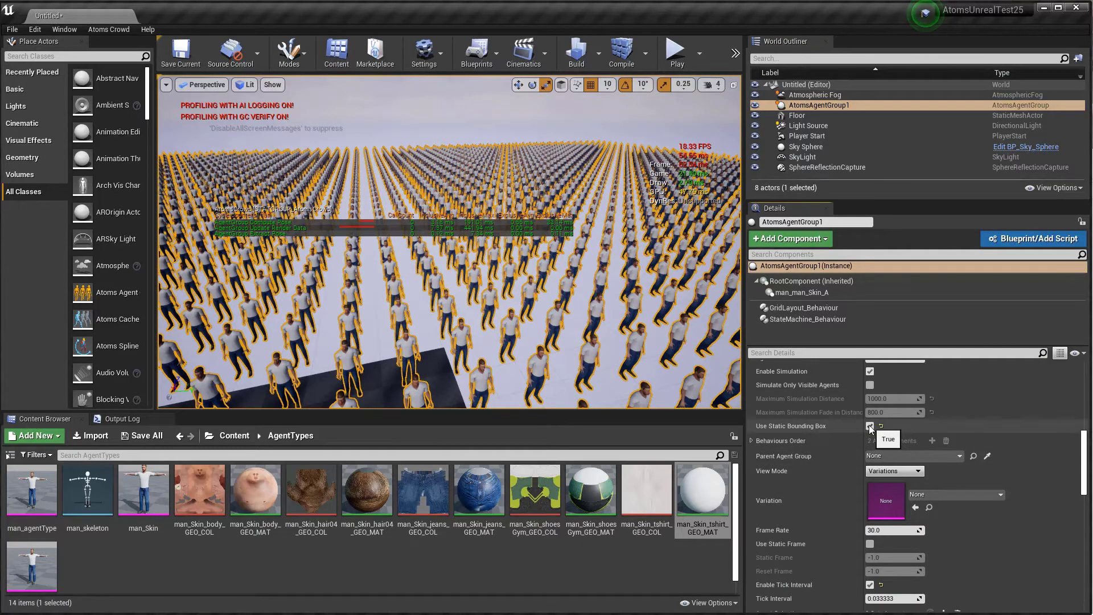
click(870, 426)
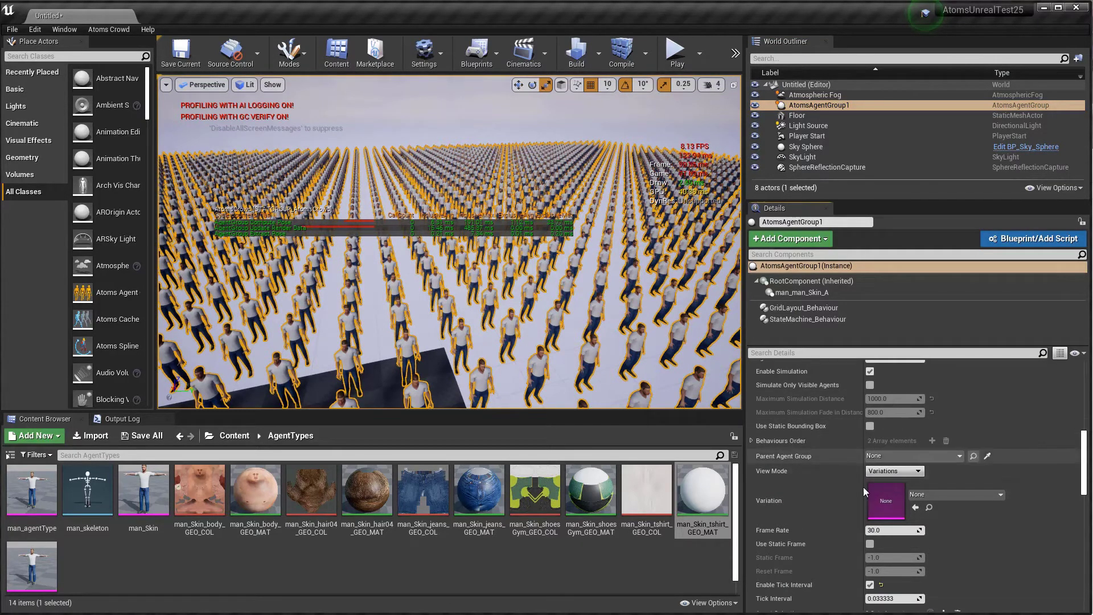
click(671, 60)
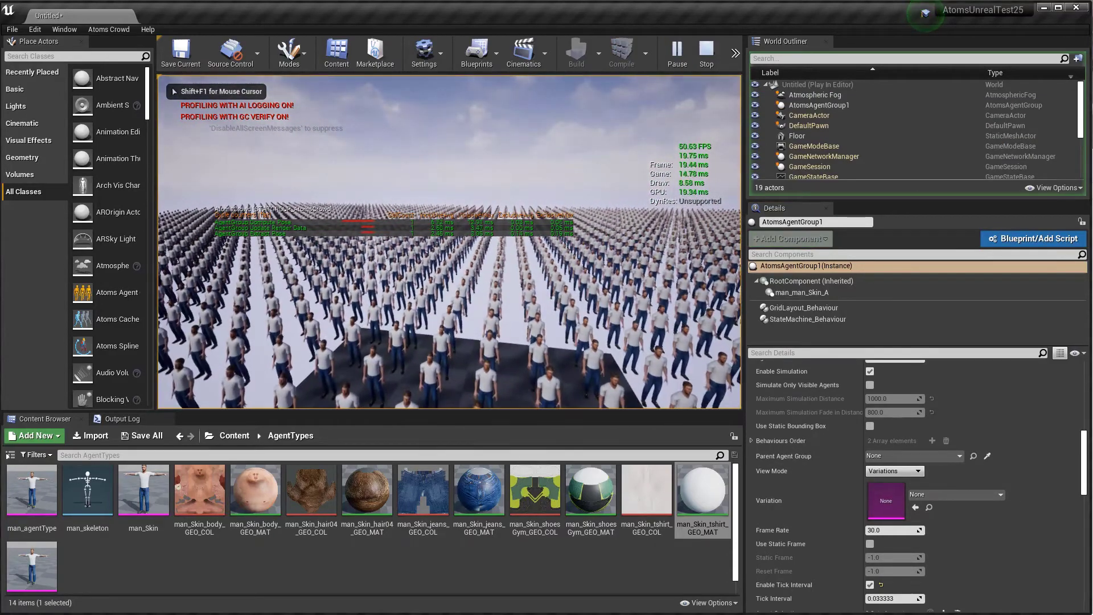
key(Escape)
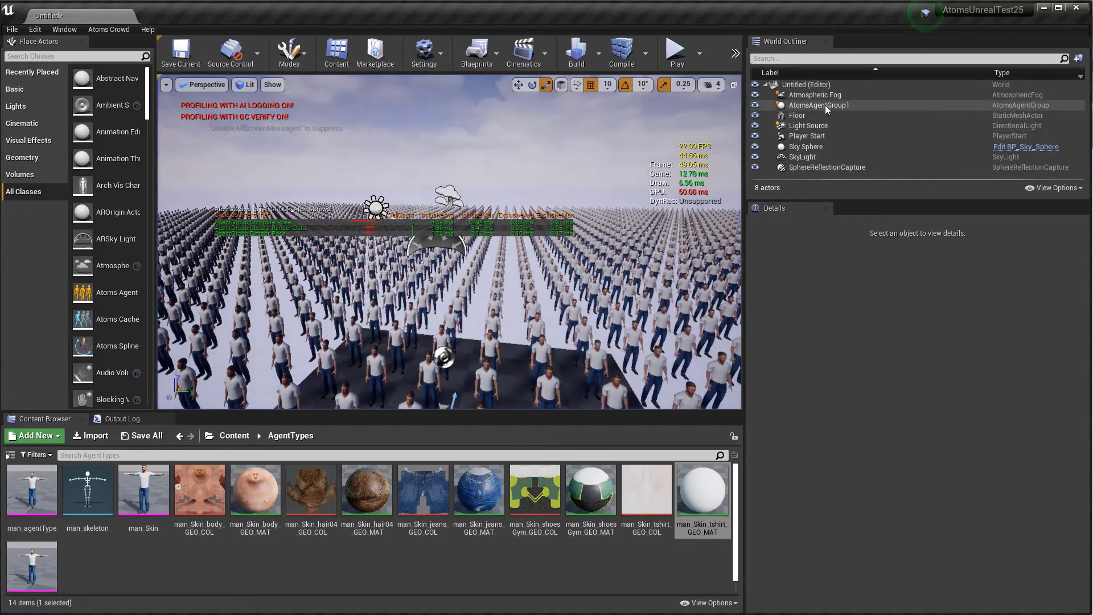
Step: Turn off Enable Tick Interval on AtomsAgentGroup1 and play the level to compare the frame rate, ending the session when done
click(820, 105)
scroll(809, 530, down, 5)
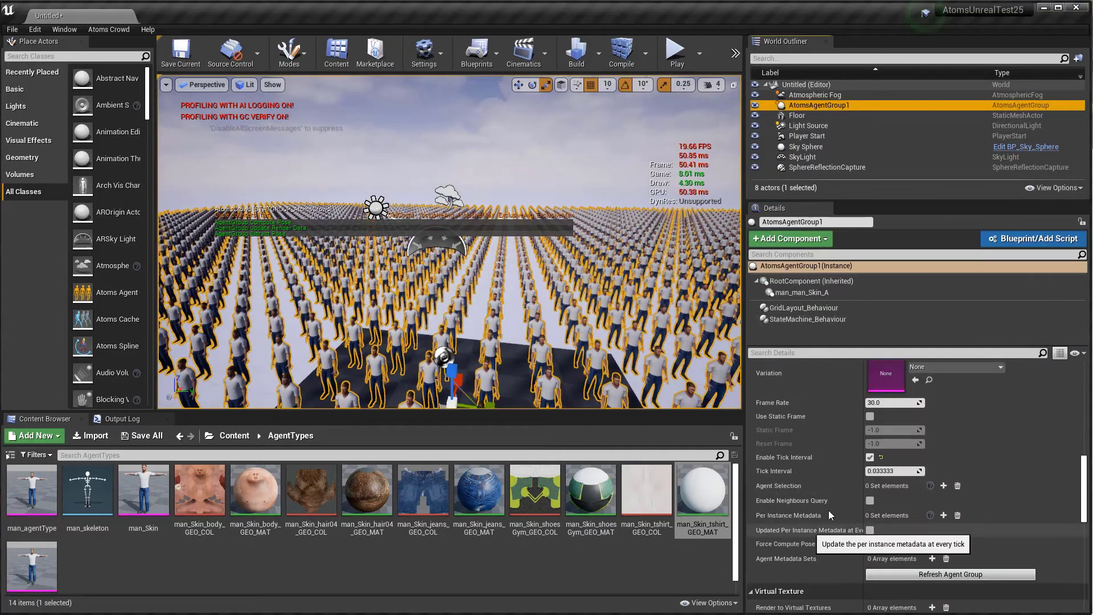
click(870, 456)
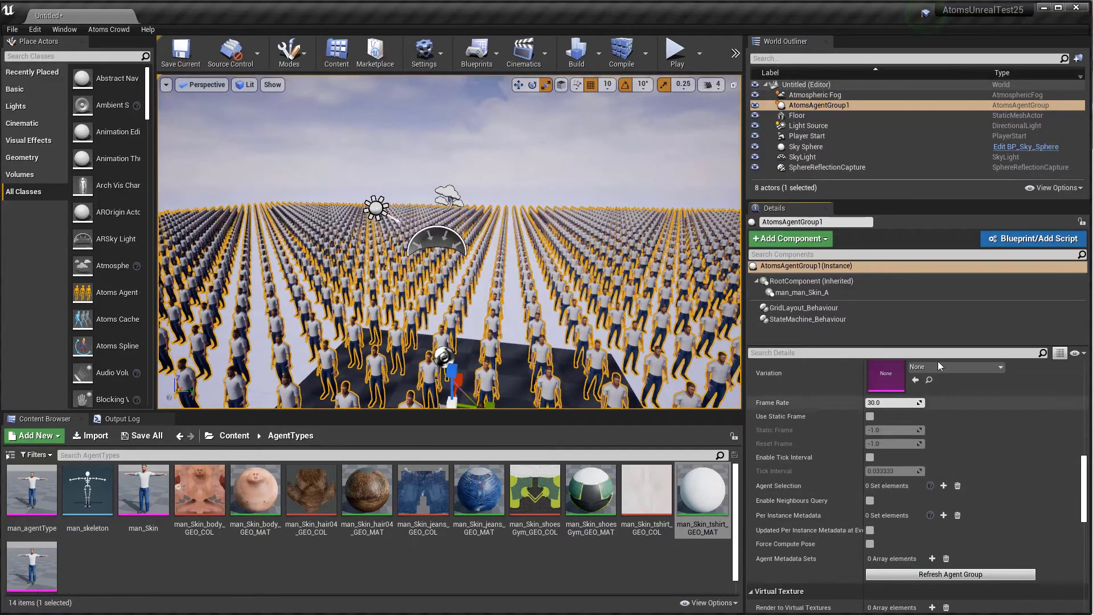
click(677, 61)
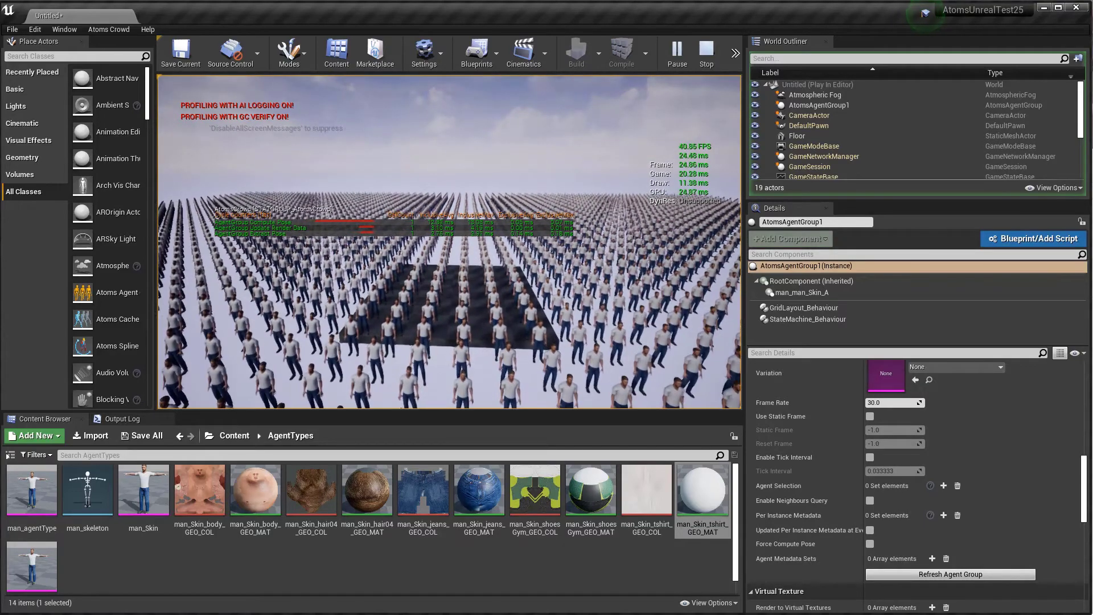
key(Escape)
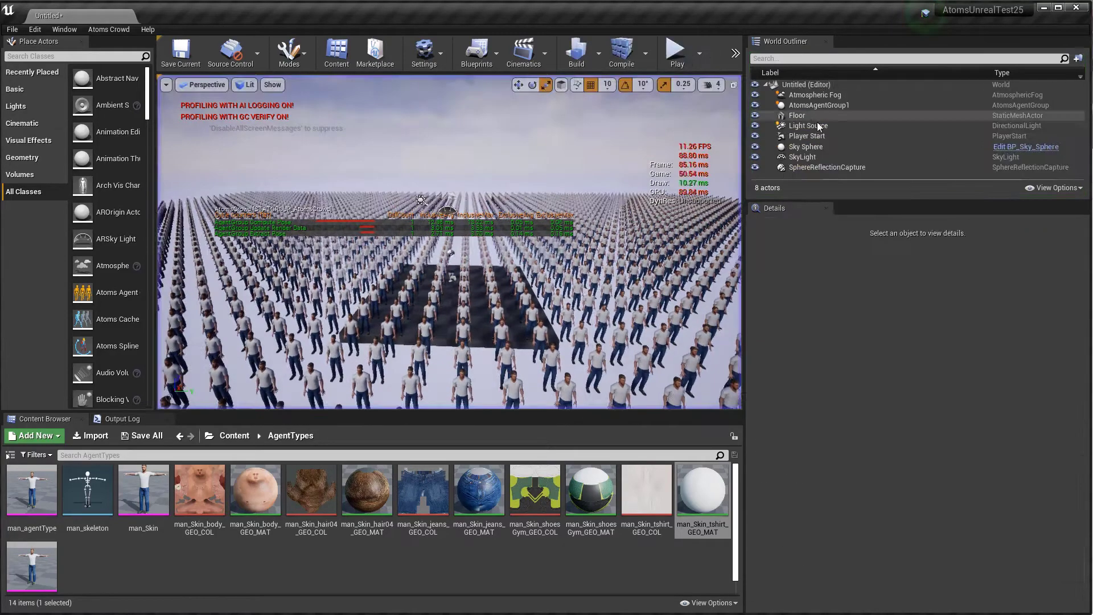
Step: Turn Enable Tick Interval back on for AtomsAgentGroup1 and replay the level to check the frame rate, stopping when done
click(809, 106)
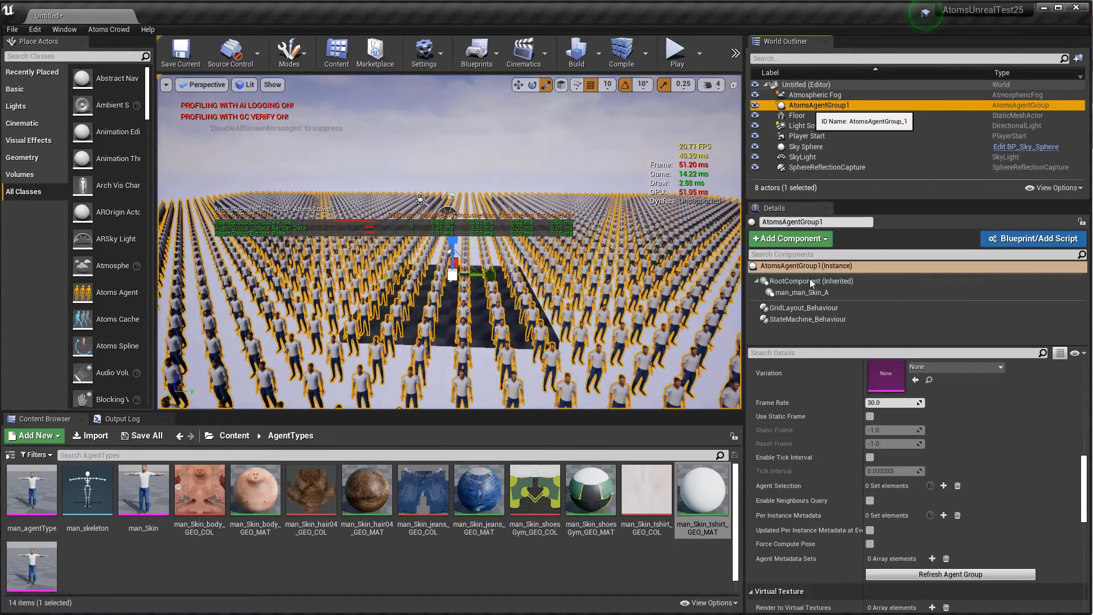
click(870, 458)
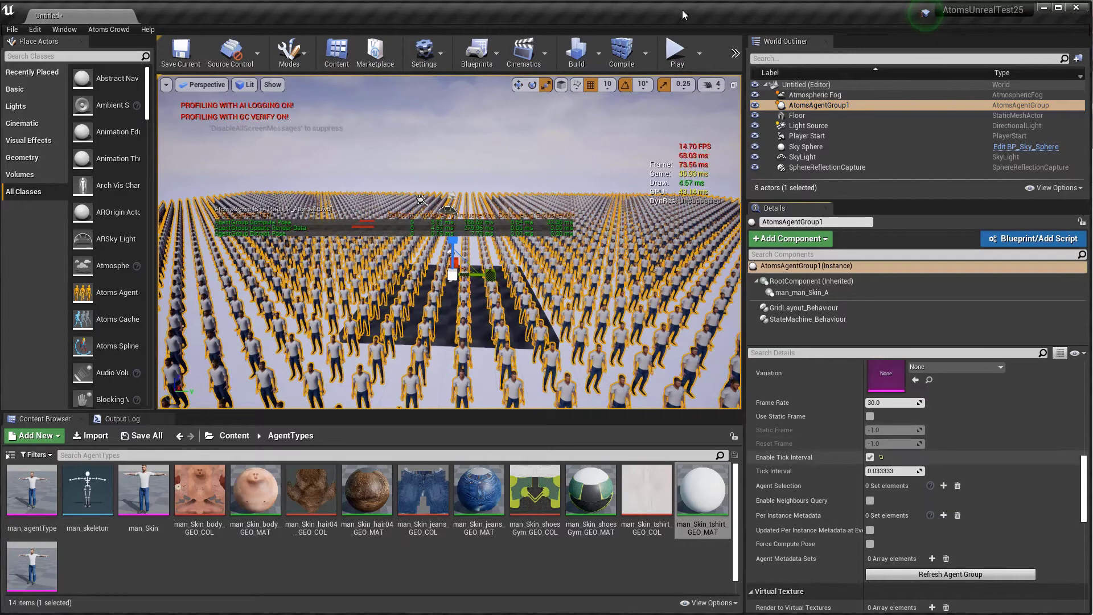
click(675, 56)
click(655, 114)
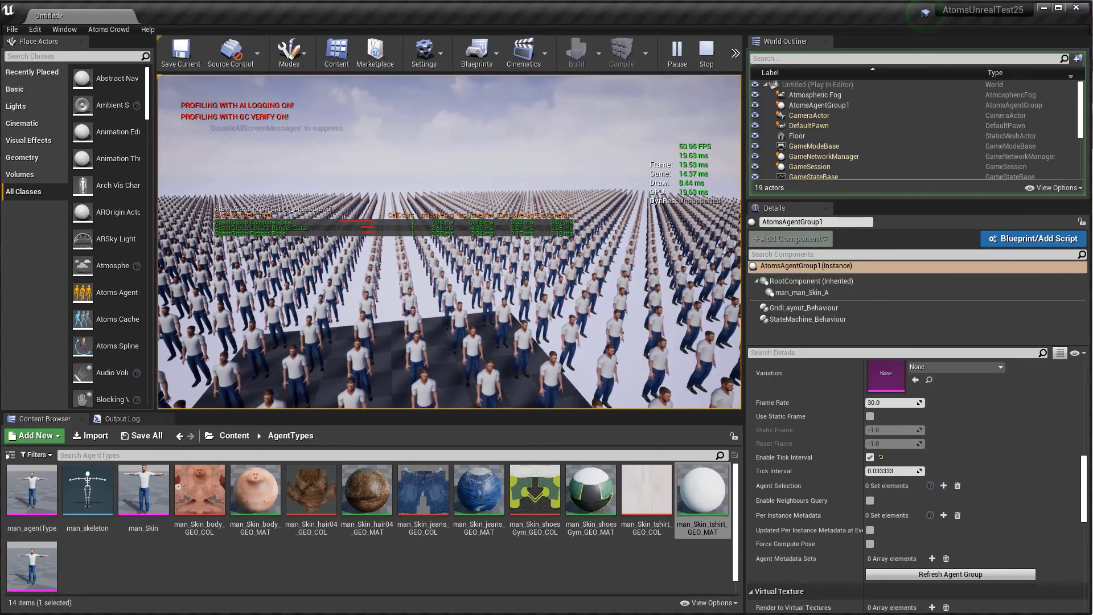
key(Escape)
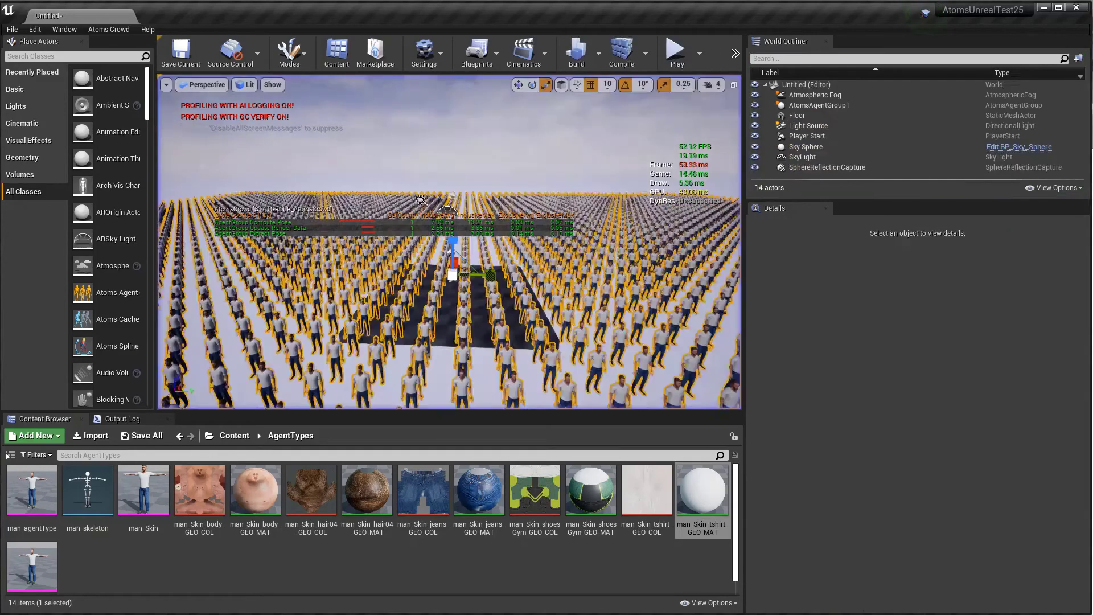